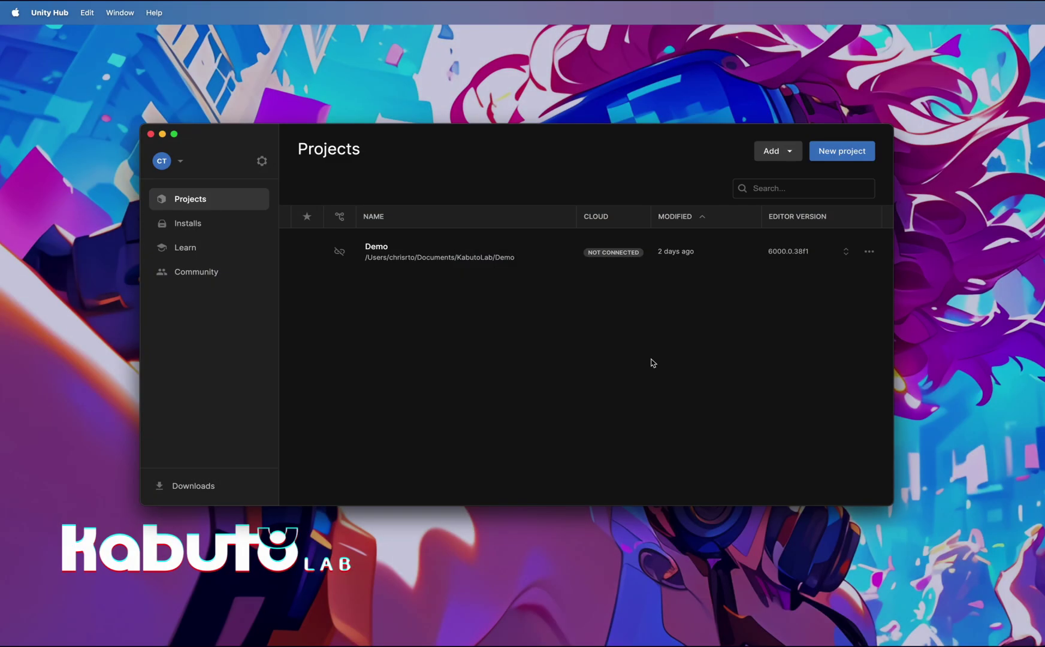
Step: Create a new Universal 3D project named HandsInteraction with Unity Cloud connection turned off
left_click(847, 154)
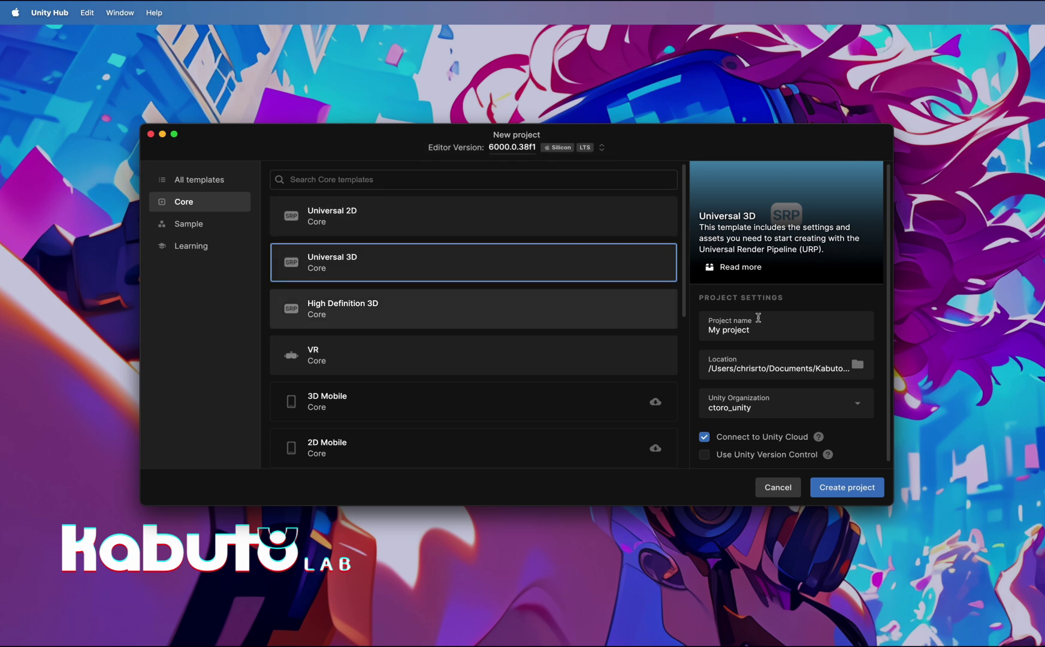
left_click(704, 437)
left_click(754, 333)
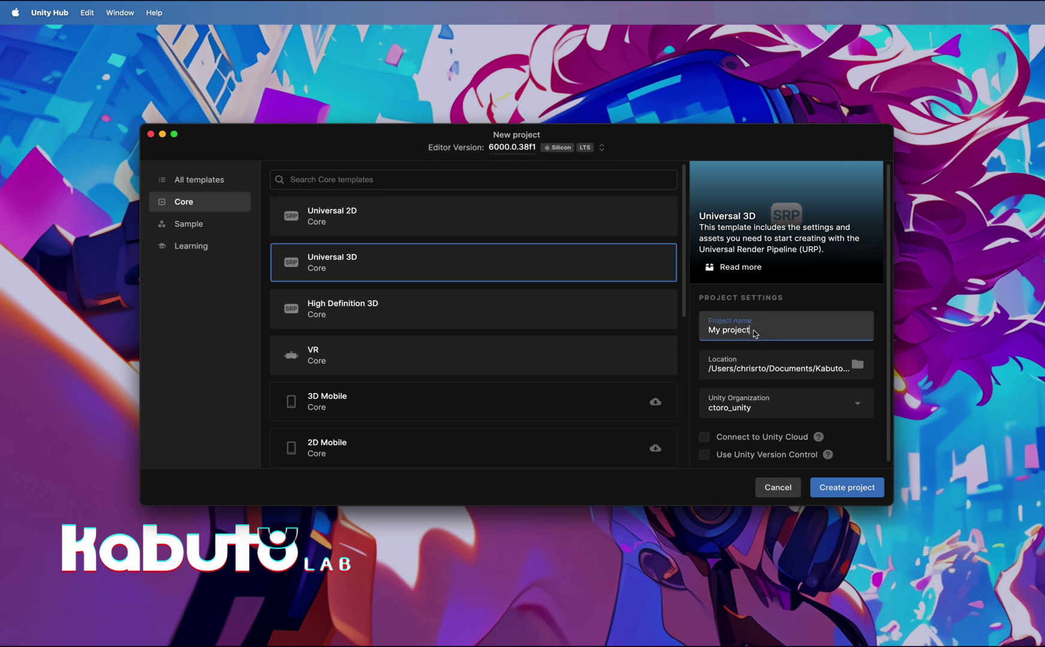
key("super+a")
type("HandsInteraction")
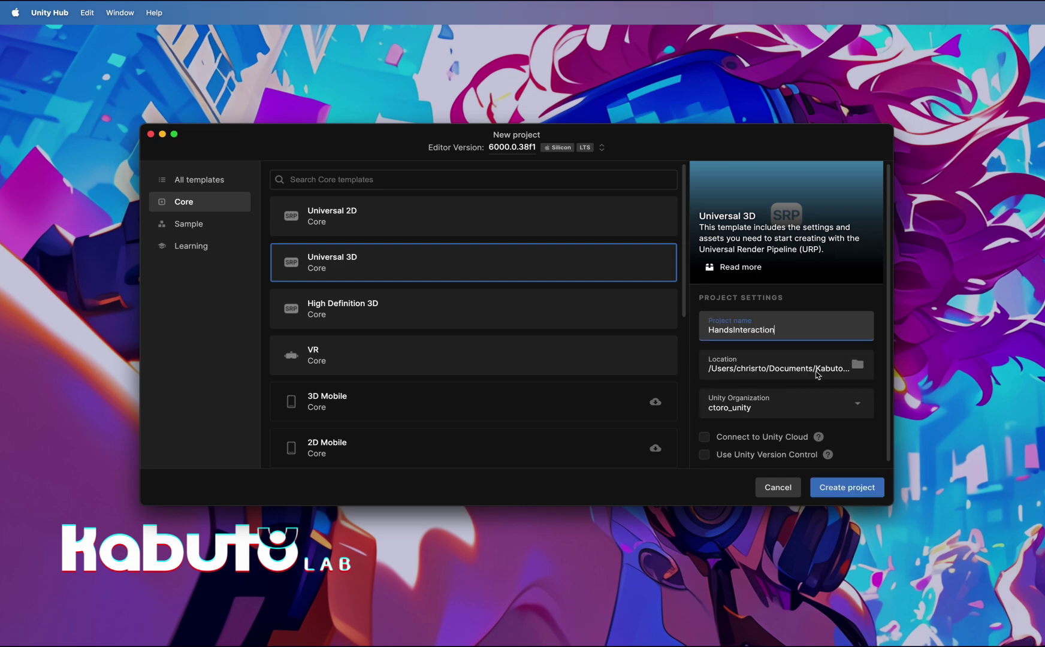
left_click(856, 489)
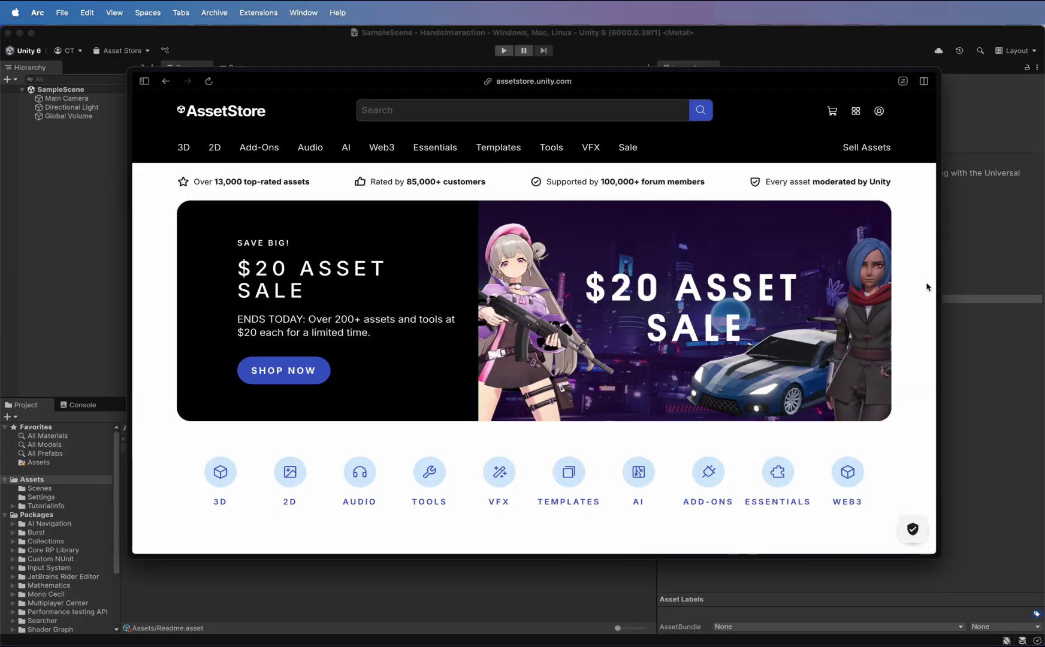
Step: Search the Asset Store for 'meta xr all-in-one' and open the free Meta XR All-in-One SDK page
left_click(395, 112)
type("Me")
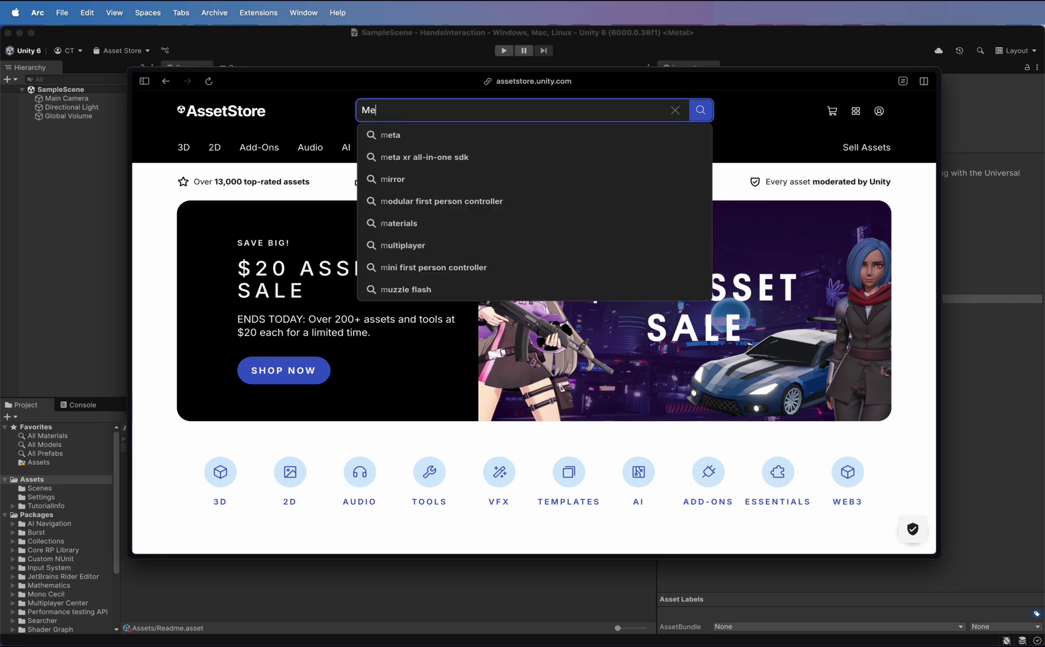
type("ta XR all-")
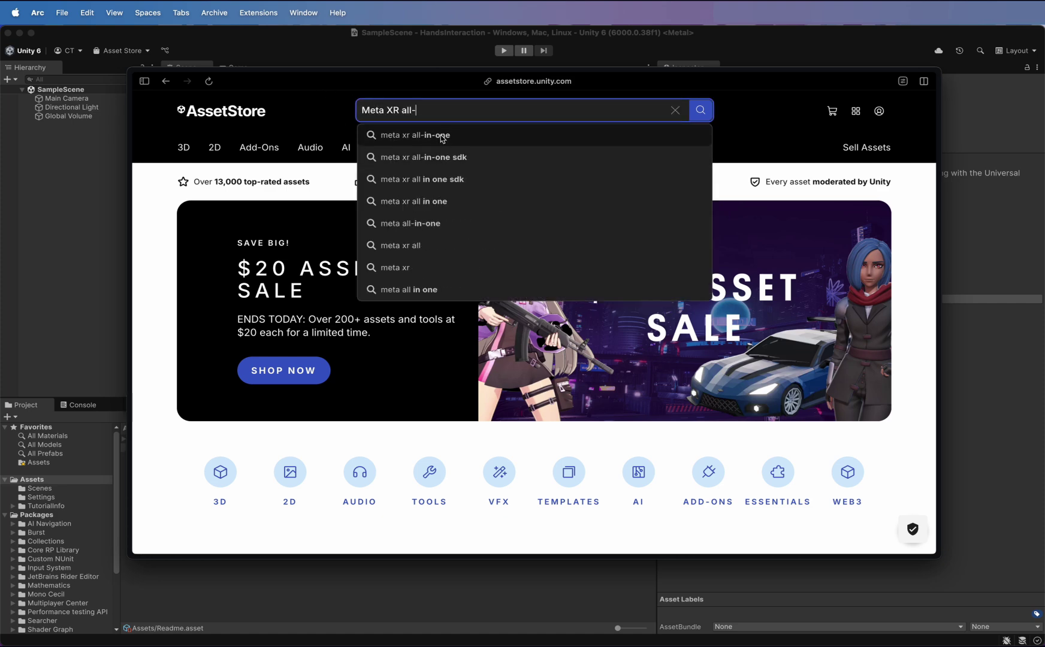
left_click(442, 136)
scroll(582, 370, "down", 5)
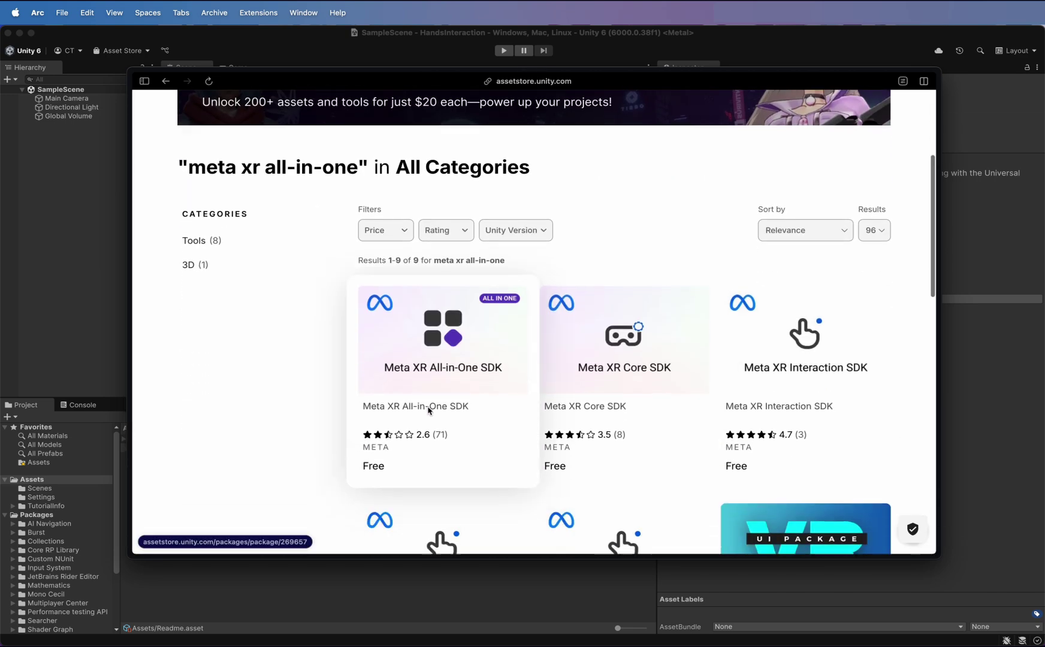
left_click(433, 369)
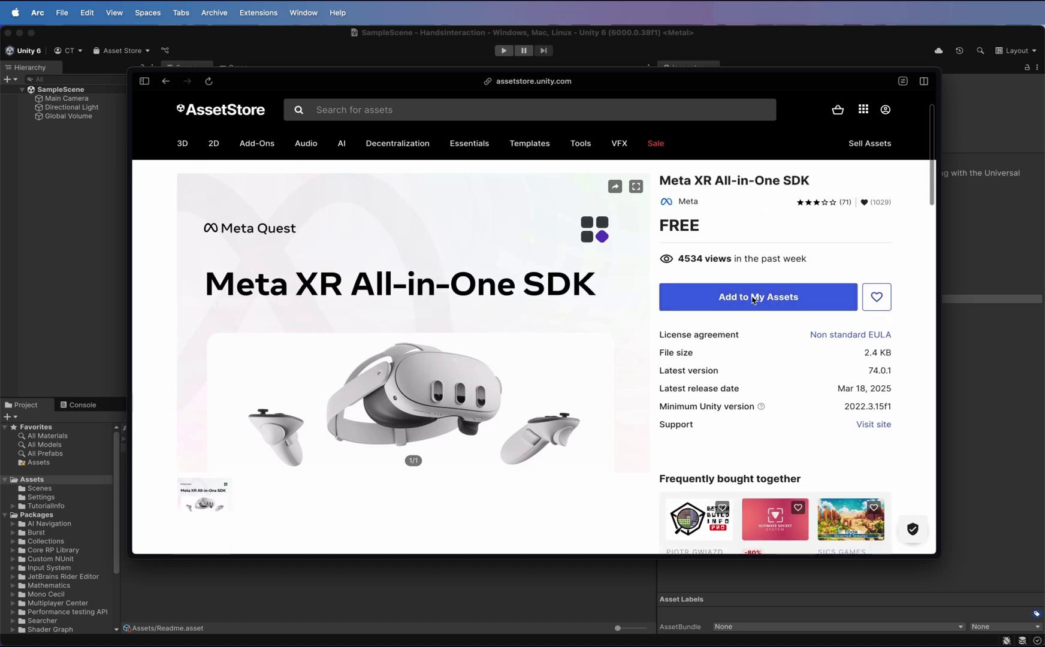
Step: In Package Manager's My Assets, search 'me' and select Meta XR All-in-One SDK
left_click(371, 33)
left_click(341, 13)
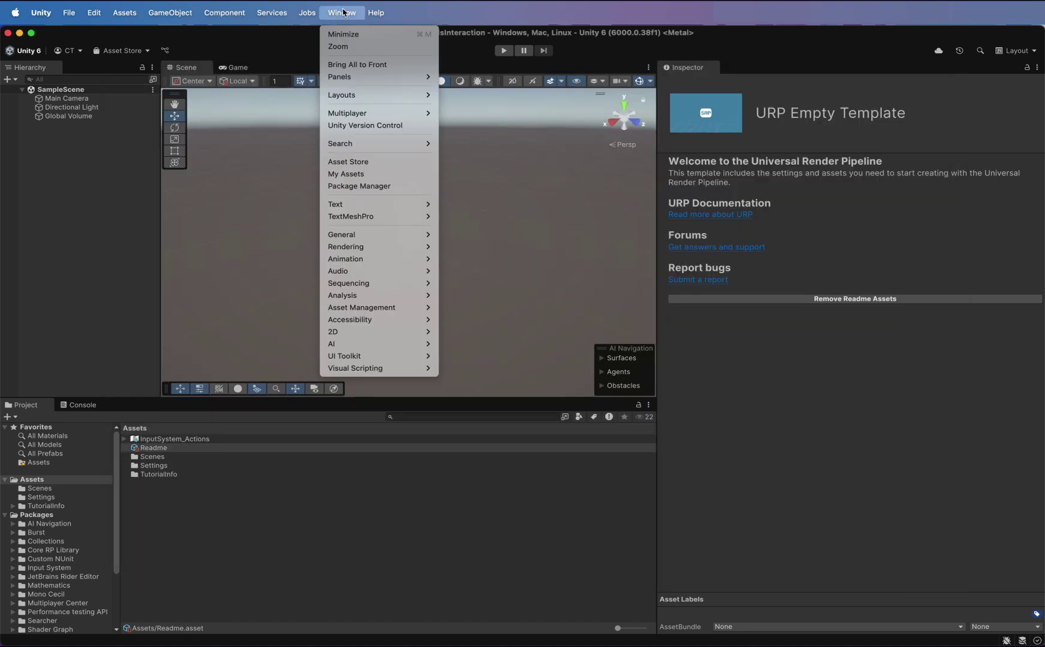
left_click(390, 187)
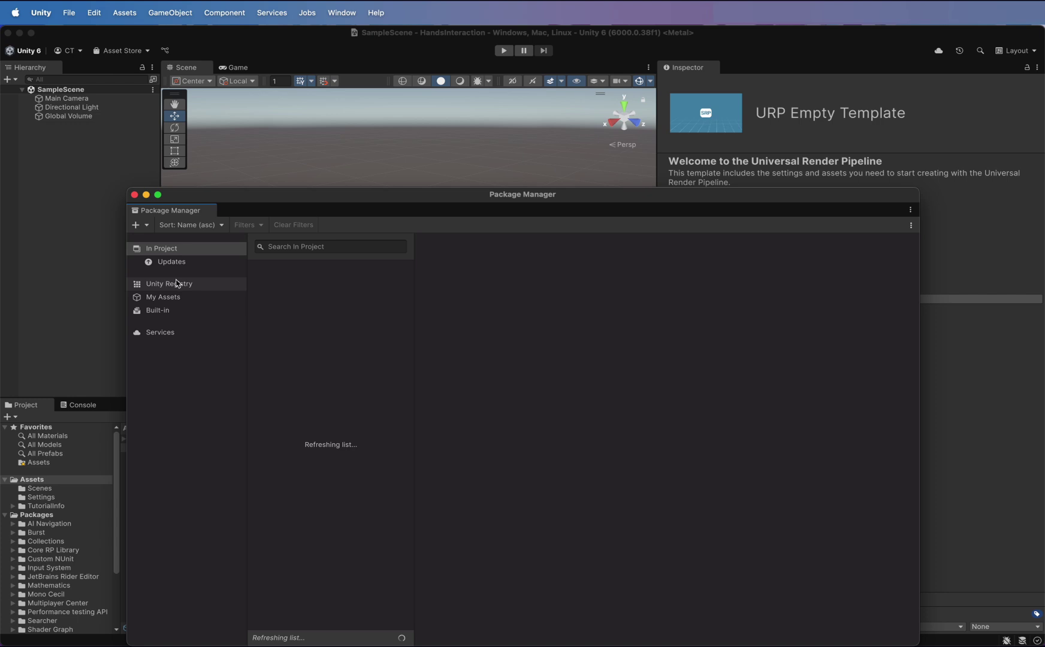
left_click(174, 297)
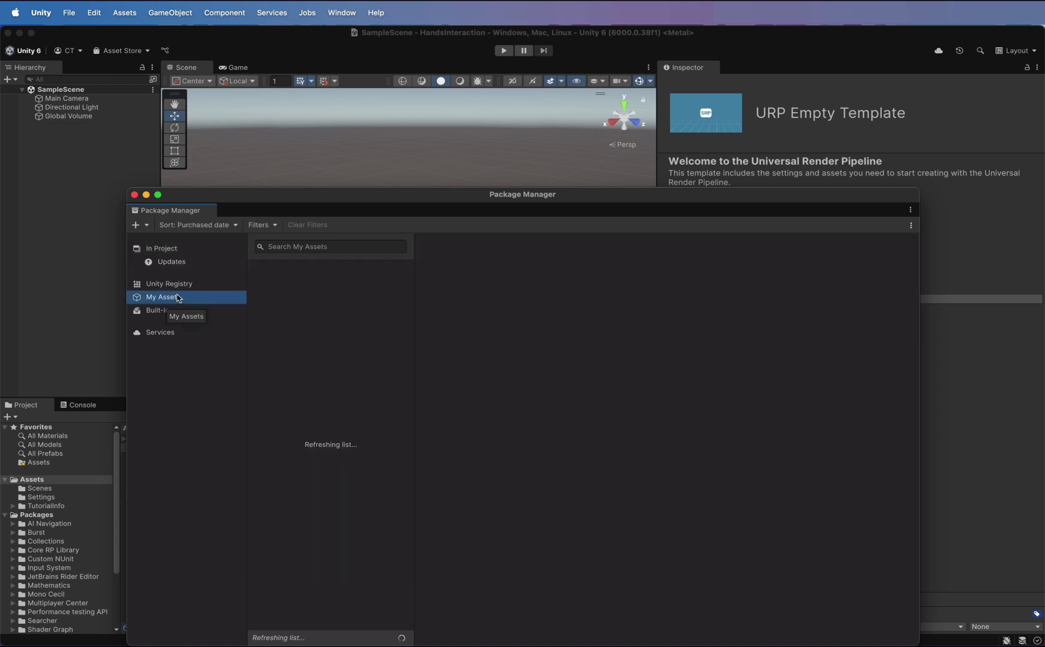
left_click_drag(408, 194, 409, 118)
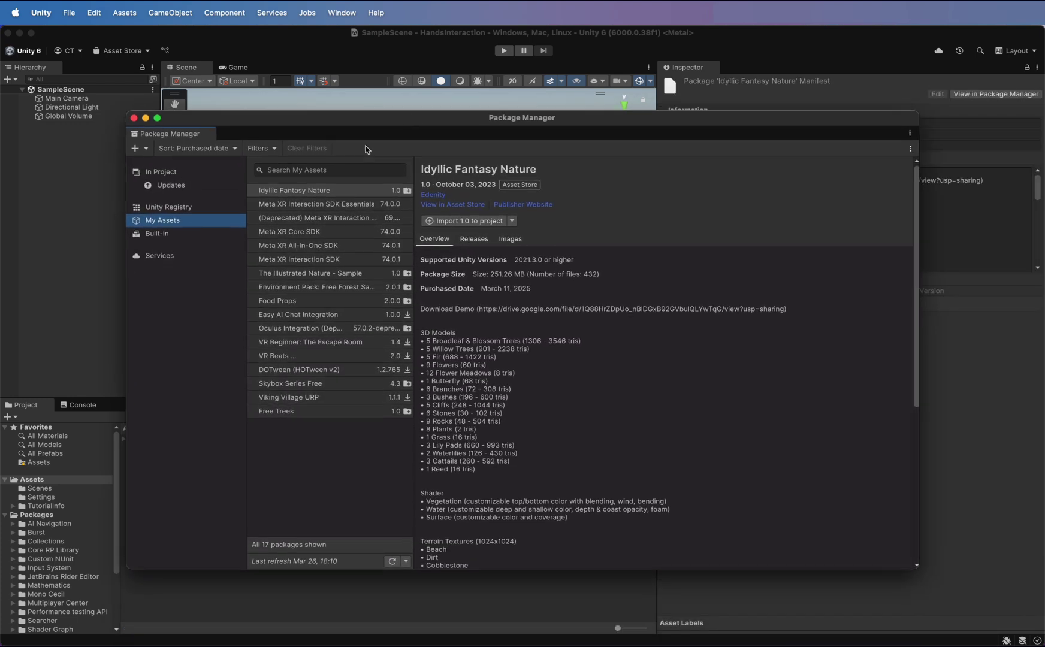
left_click(320, 173)
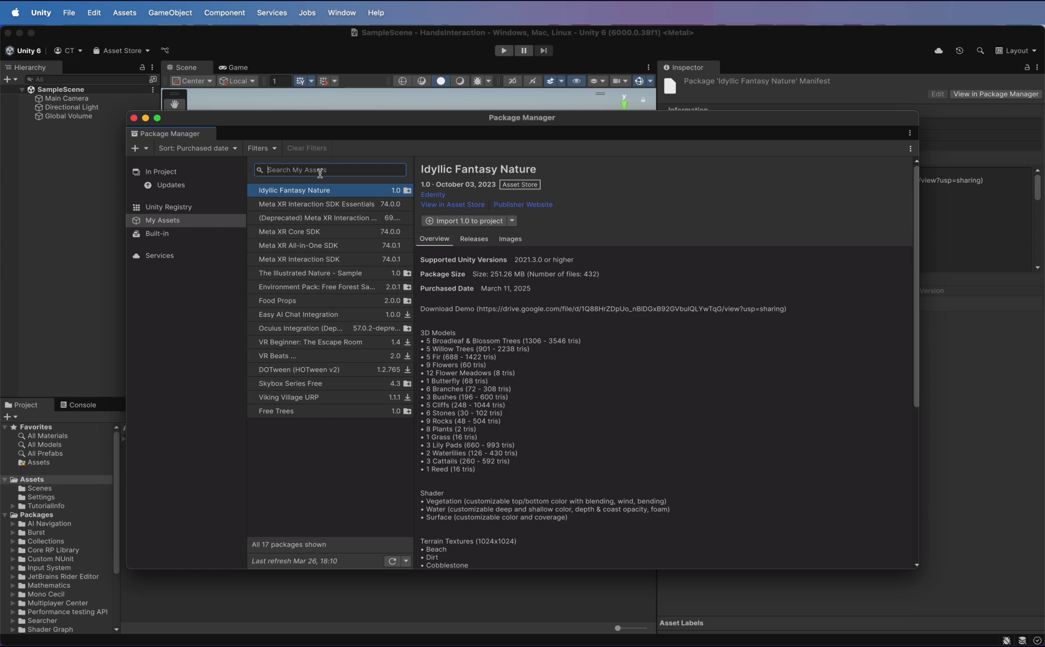
type("meta")
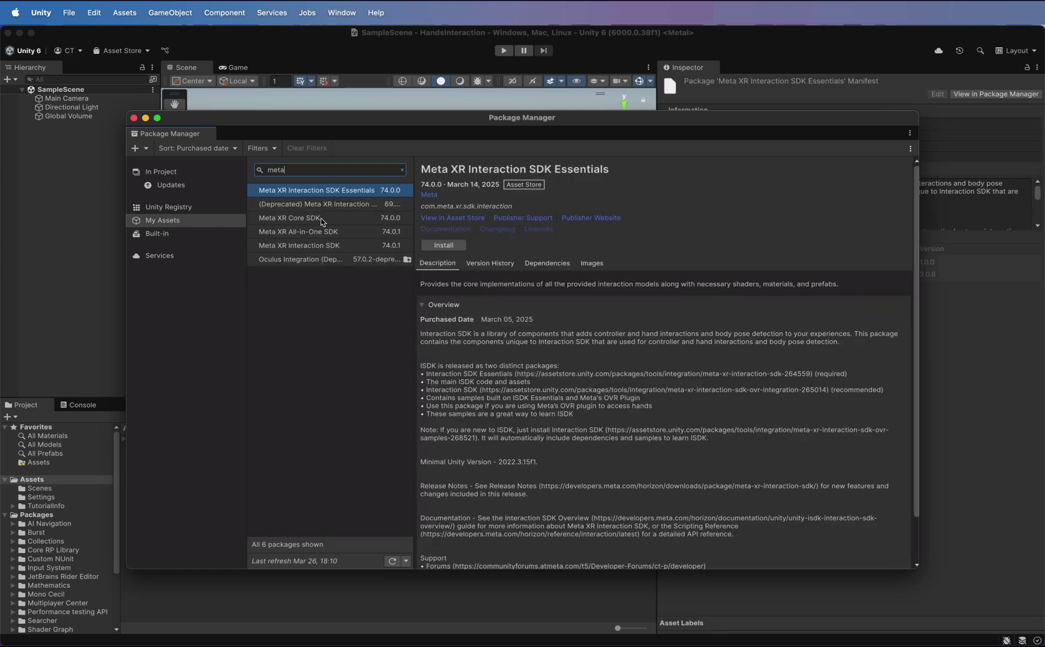
left_click(322, 233)
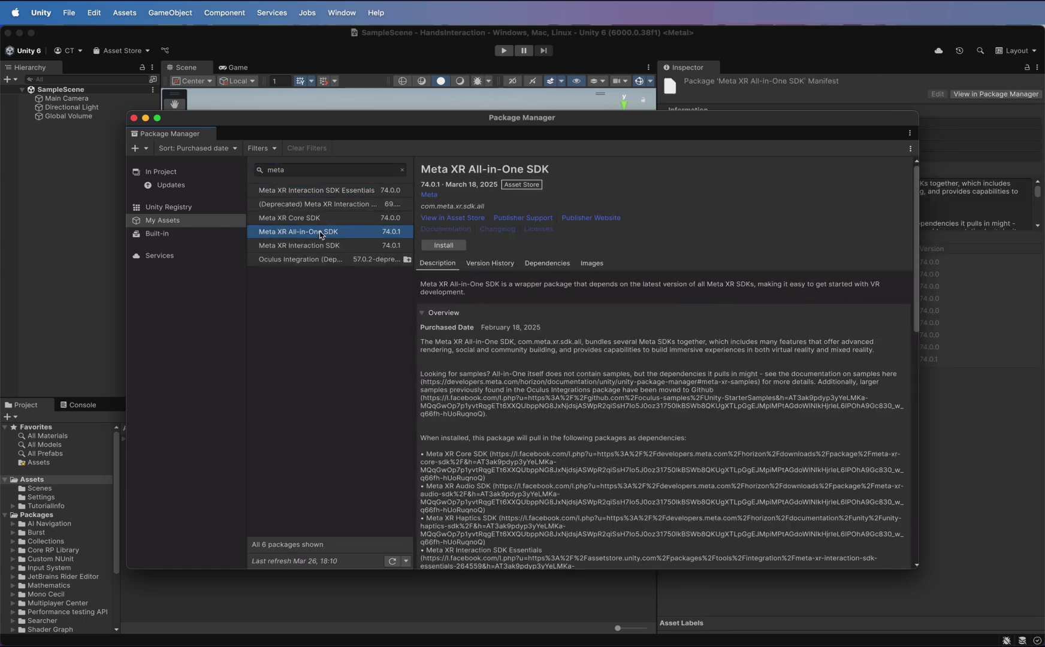
Step: Install SDK version 74.0.1, restart the editor, and choose Use OpenXR Hand
left_click(484, 265)
left_click(889, 289)
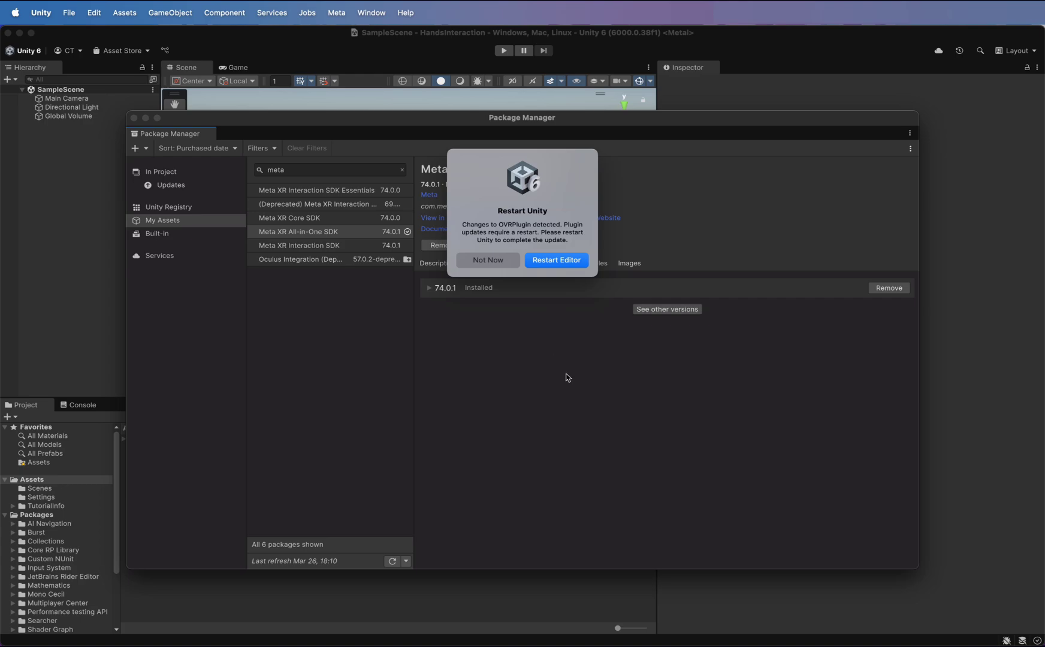
left_click(557, 259)
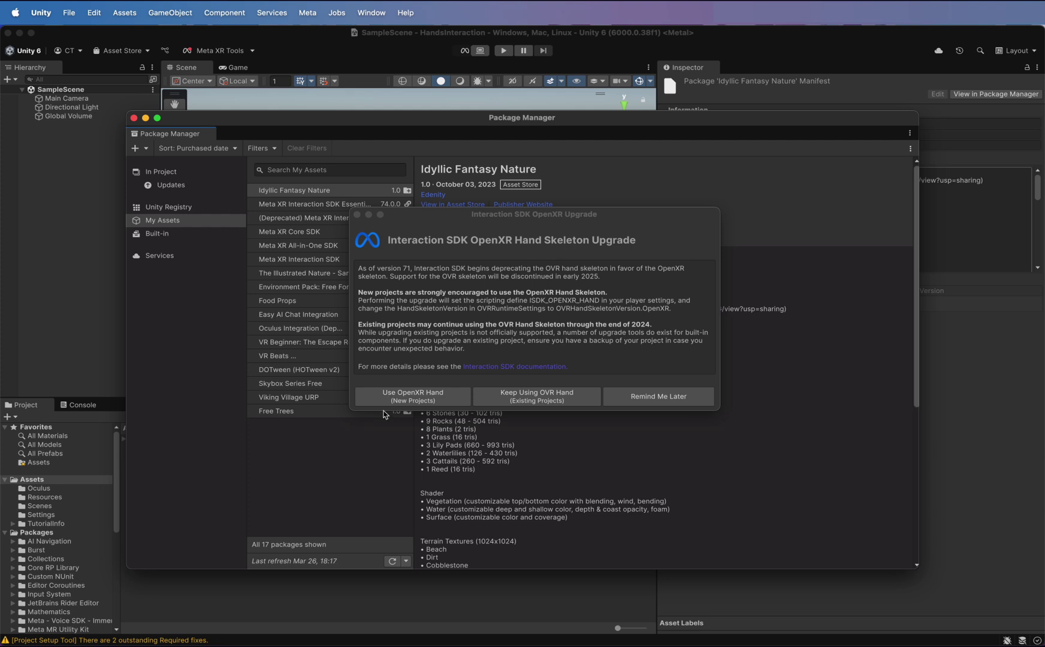
left_click(406, 398)
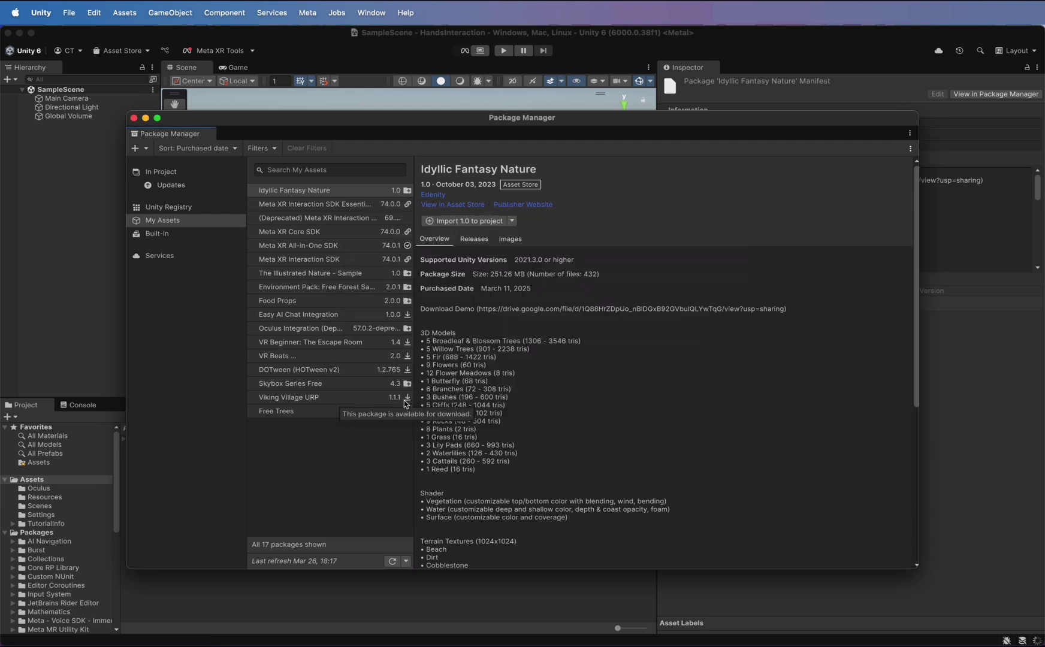
Step: Search the Unity Registry for 'com.unity.xr.op' and select the OpenXR Plugin package
left_click(167, 210)
left_click(307, 170)
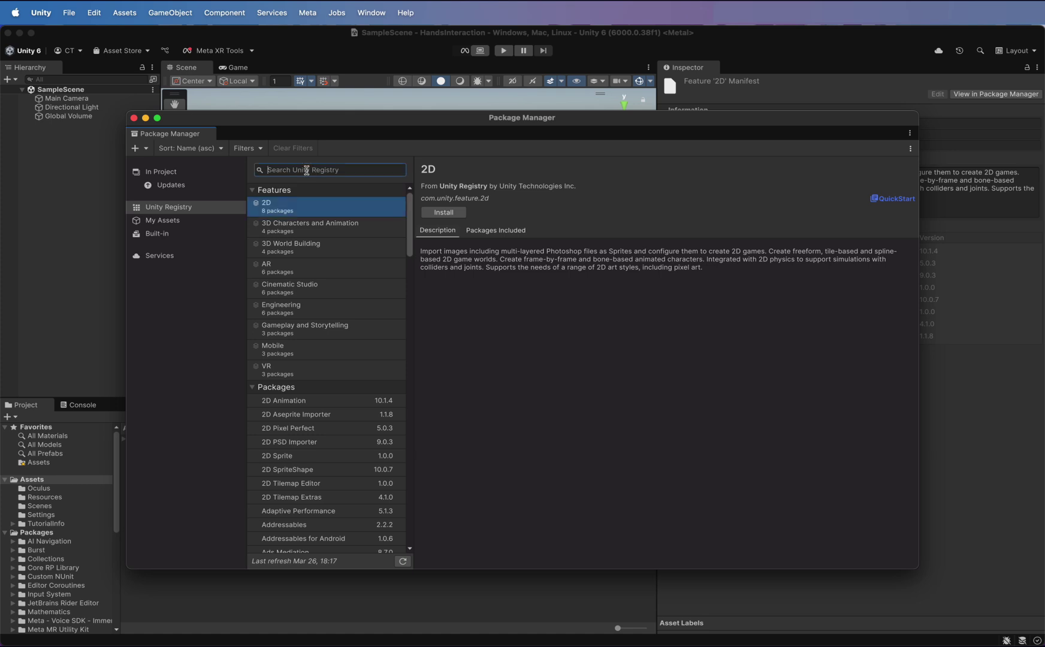
type("com.unity.xr.op")
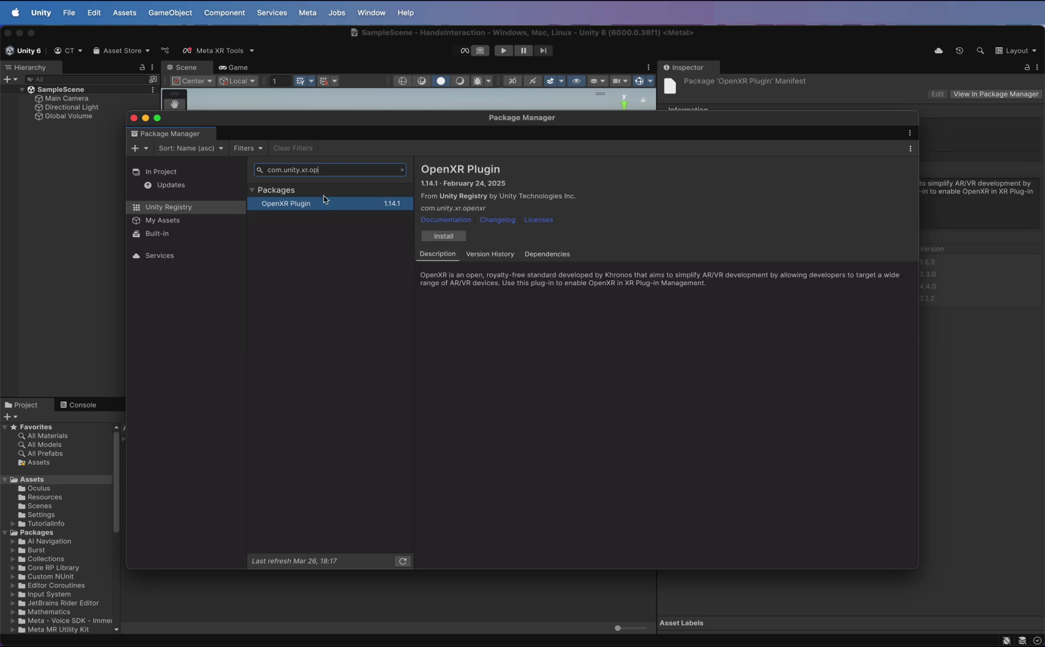
left_click(324, 203)
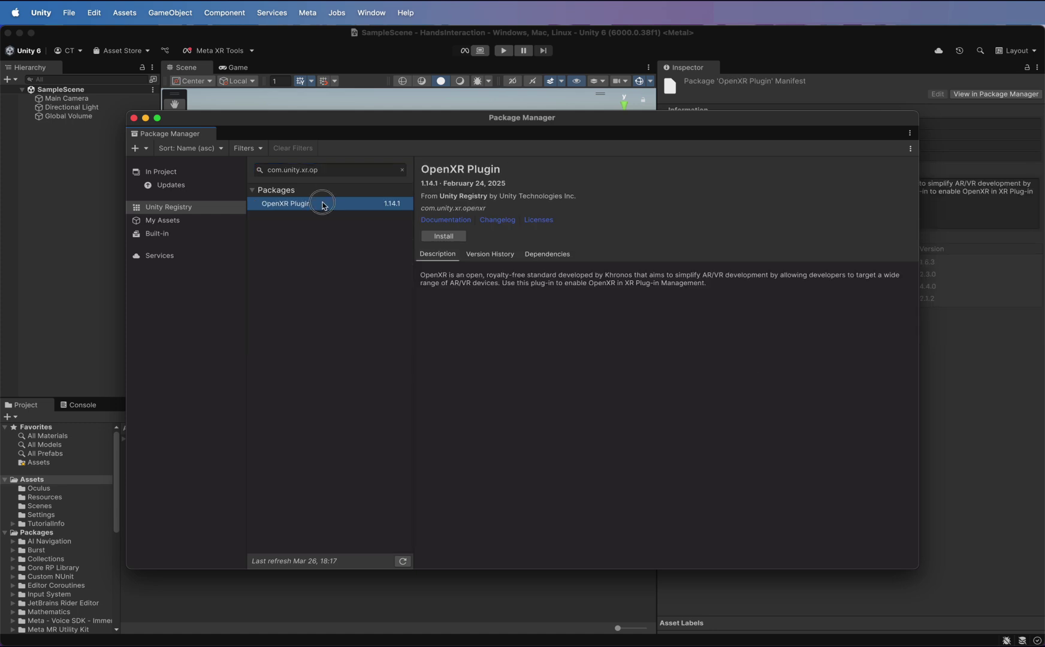
Step: Install OpenXR Plugin 1.14.1 and enable the Meta XR Feature Set
left_click(495, 254)
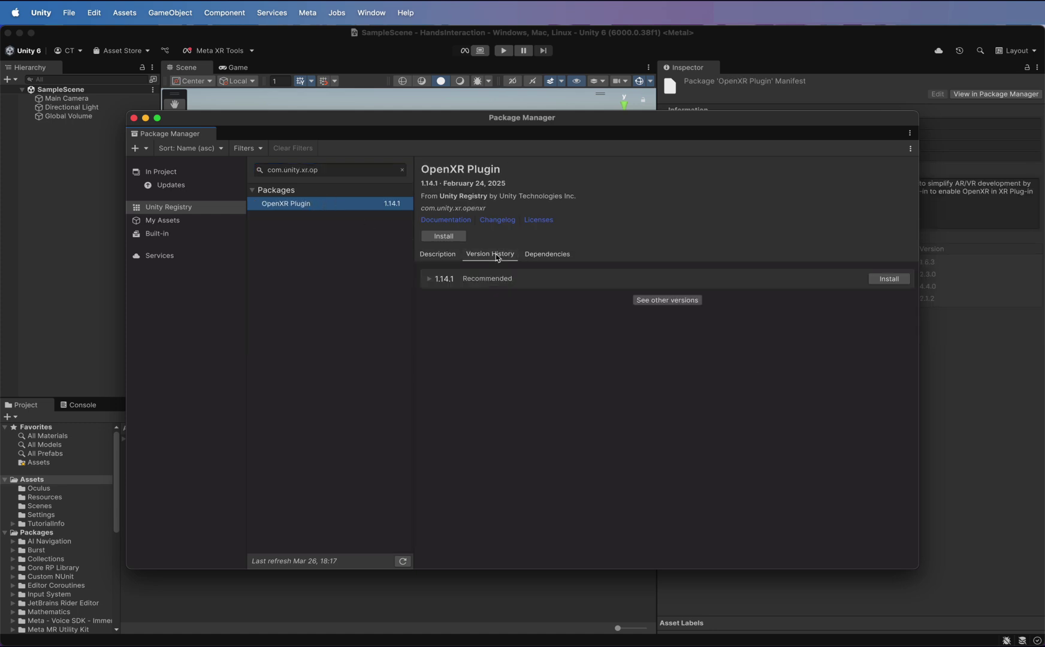
left_click(893, 280)
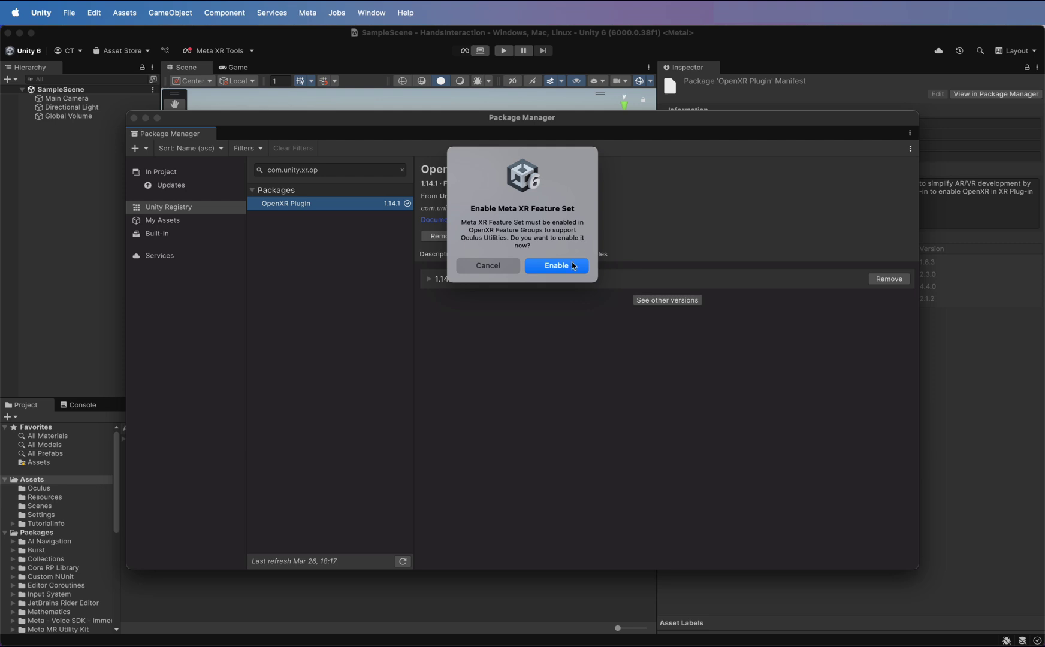
left_click(567, 272)
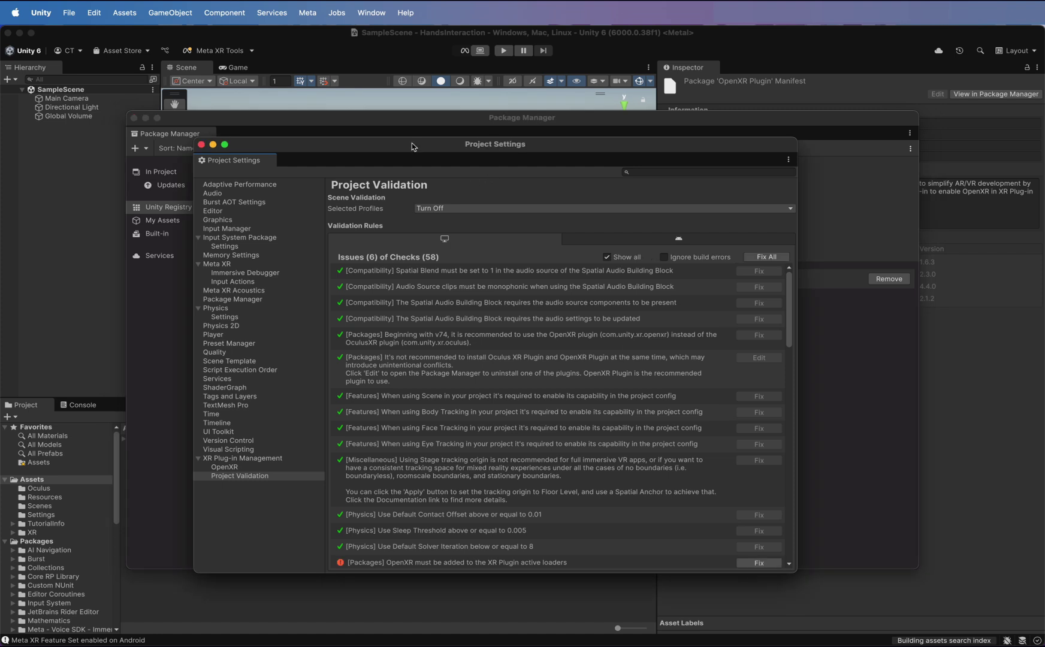
Step: Update XR Plugin Management to 4.5.1 from Version History, confirming the dependency warning
left_click_drag(412, 144, 450, 151)
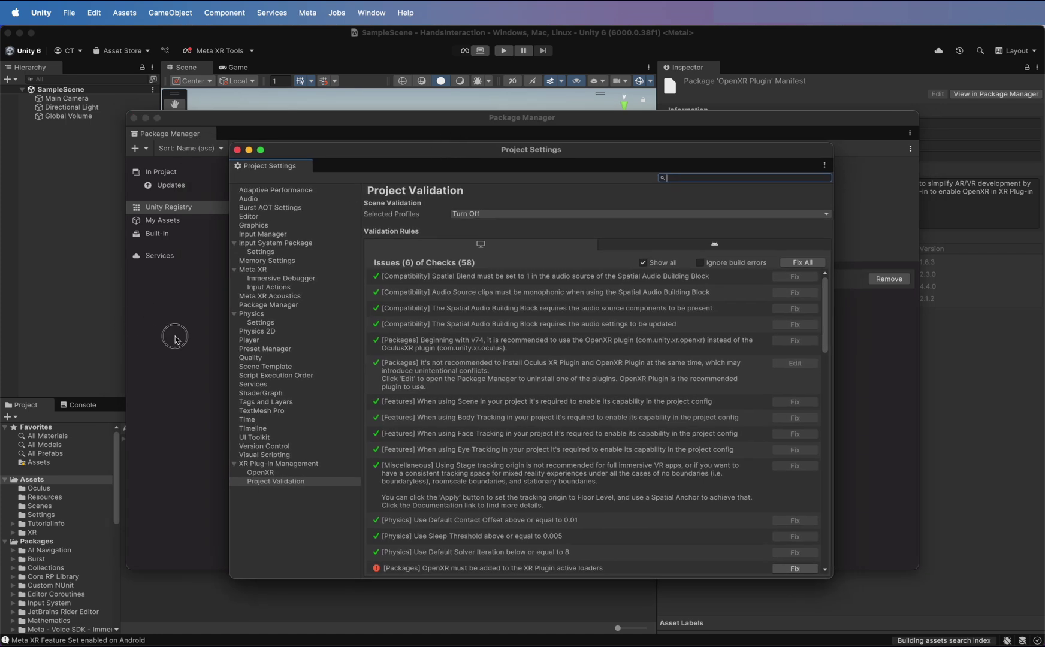
left_click(175, 338)
left_click(326, 169)
left_click(326, 169)
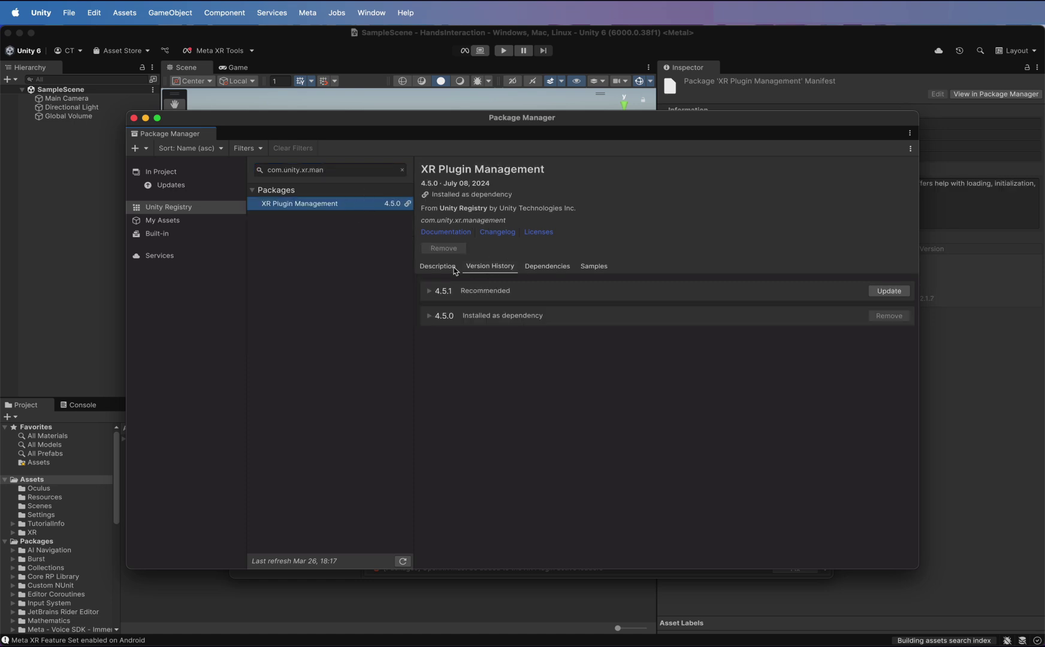
left_click(450, 268)
left_click(513, 272)
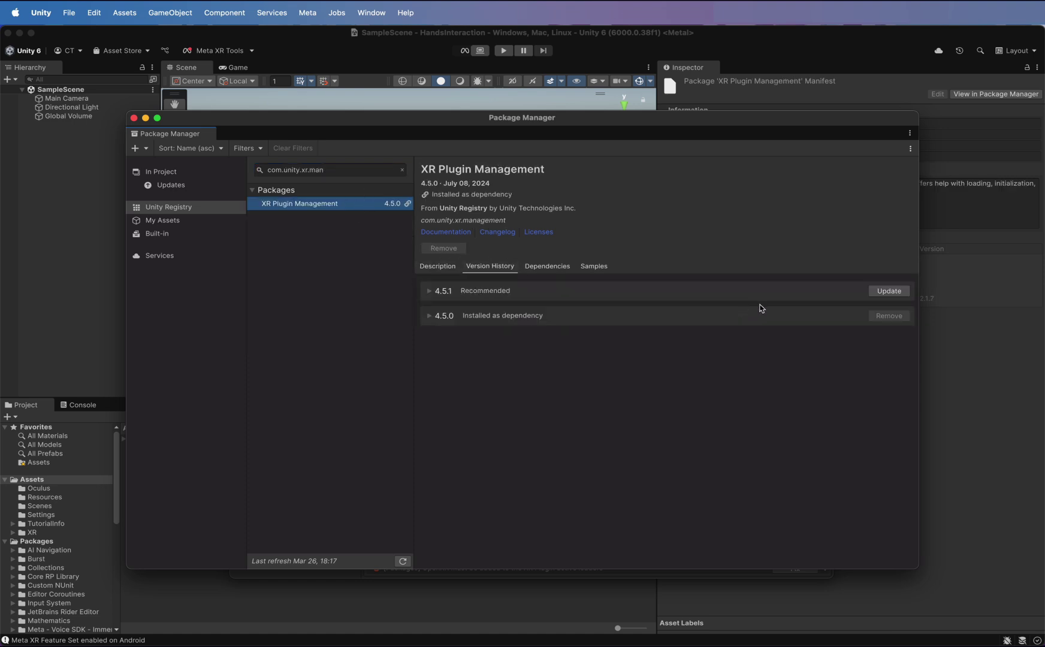
left_click(892, 291)
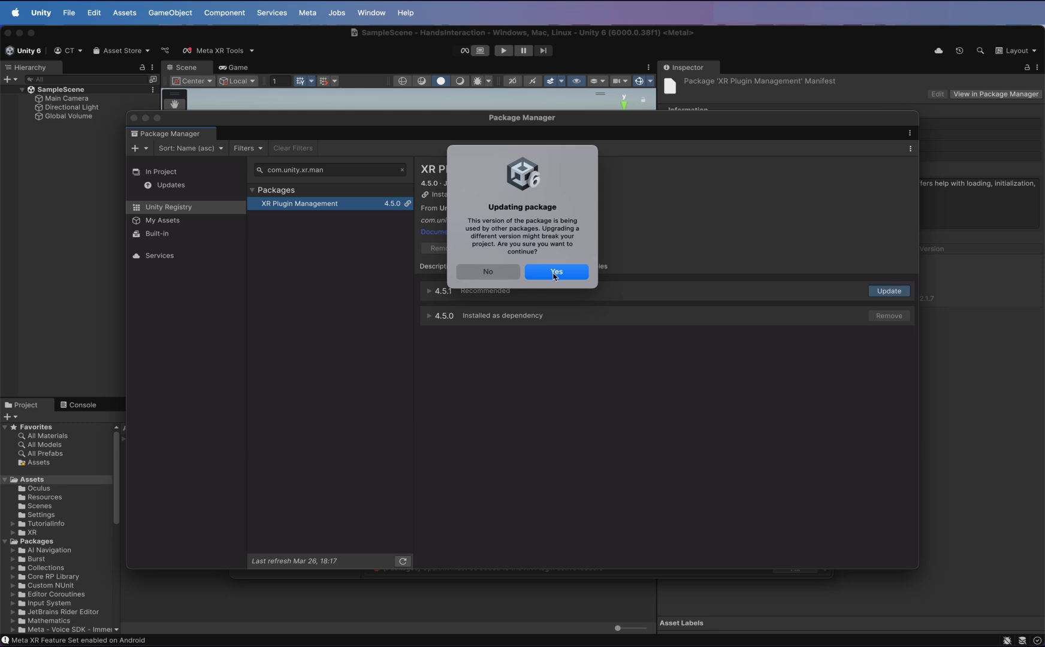
left_click(555, 273)
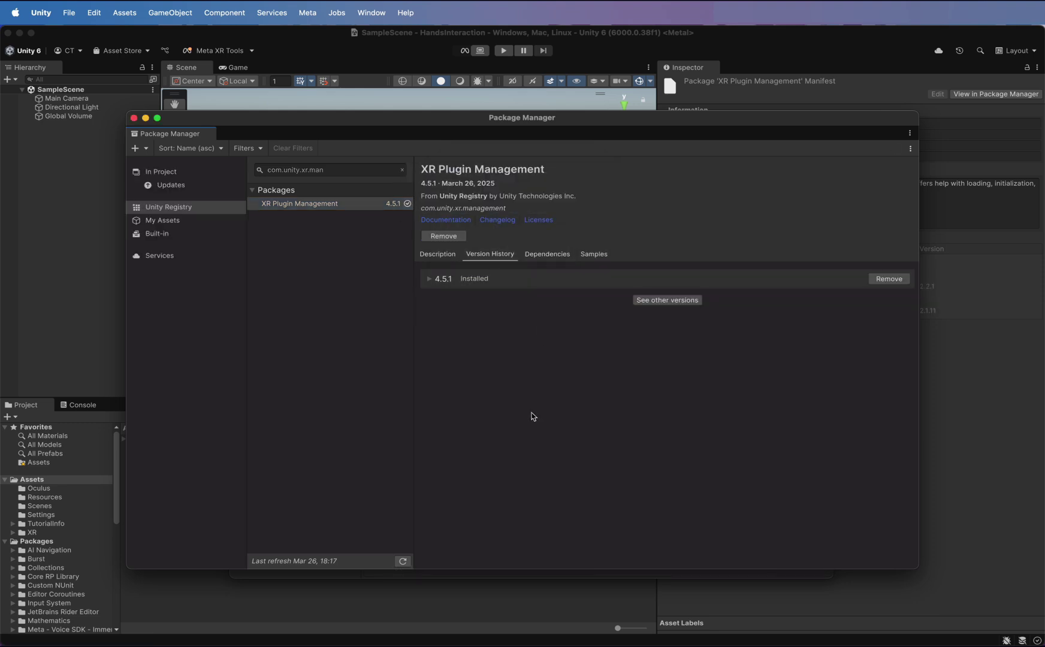
Step: Import the Instructions sample from Meta XR All-in-One SDK's Samples tab under In Project
left_click(161, 173)
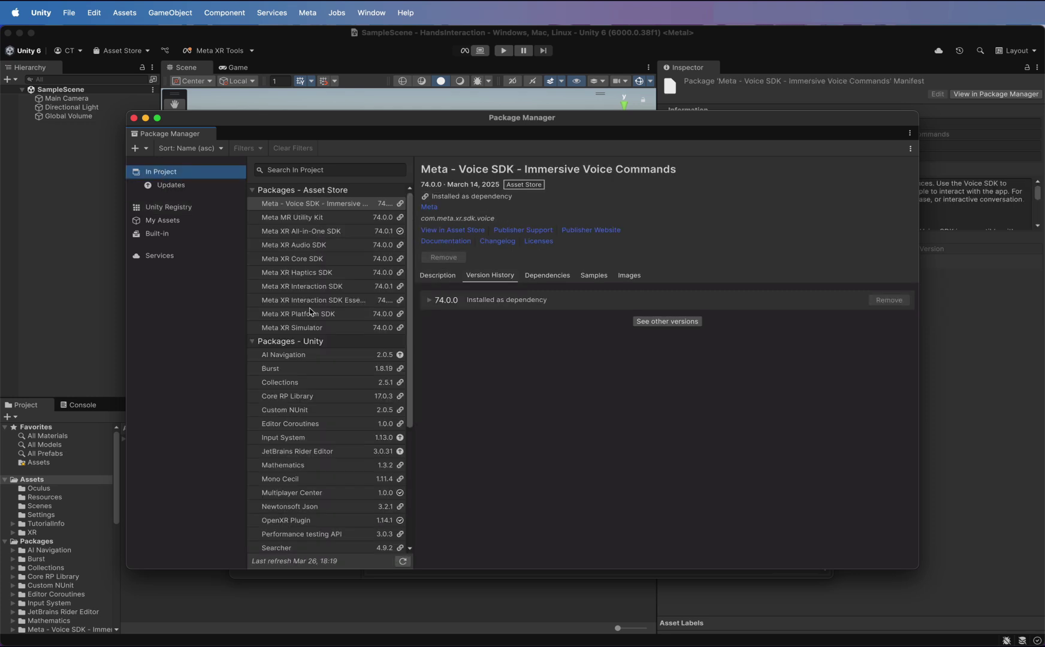
scroll(309, 311, "down", 1)
scroll(310, 315, "down", 6)
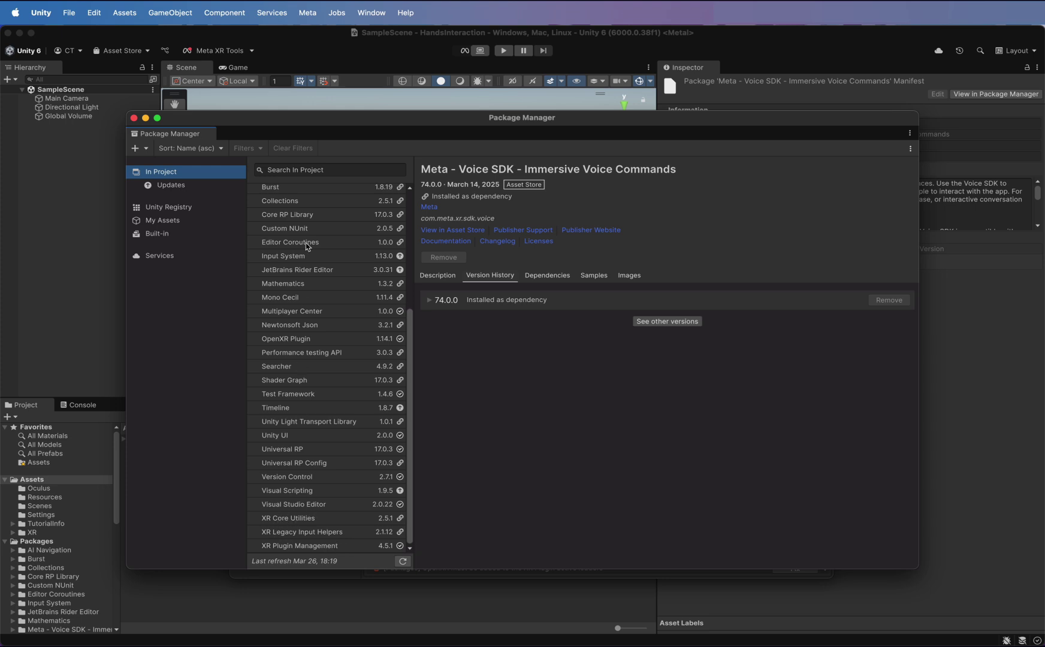
scroll(307, 247, "up", 7)
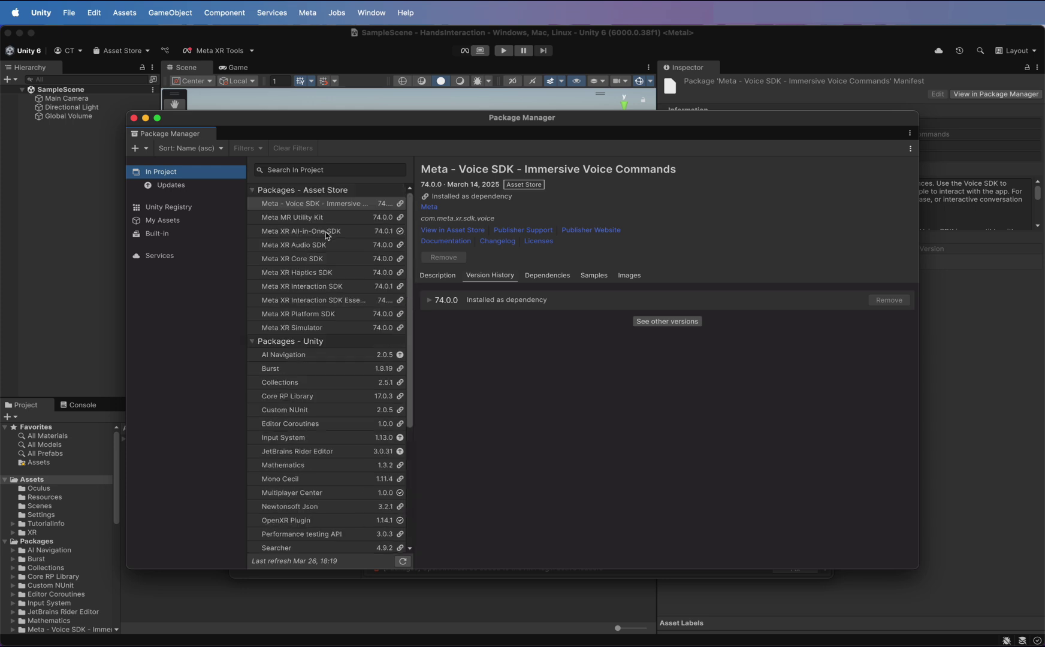
left_click(326, 235)
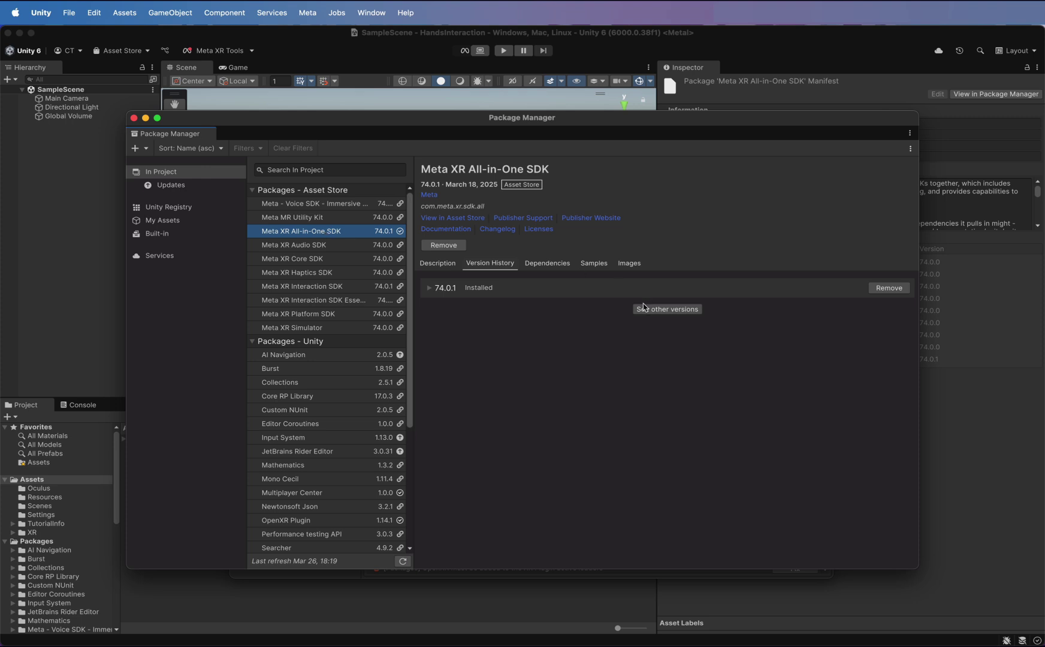
left_click(595, 264)
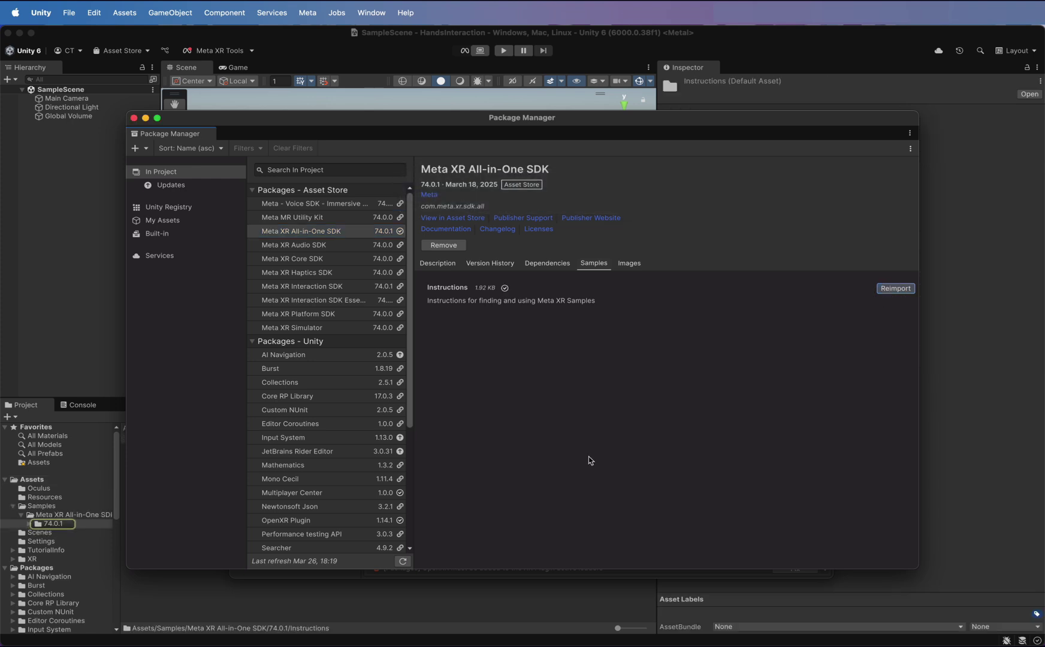
Step: Close Package Manager and switch the build platform to Android in Build Profiles
left_click(134, 118)
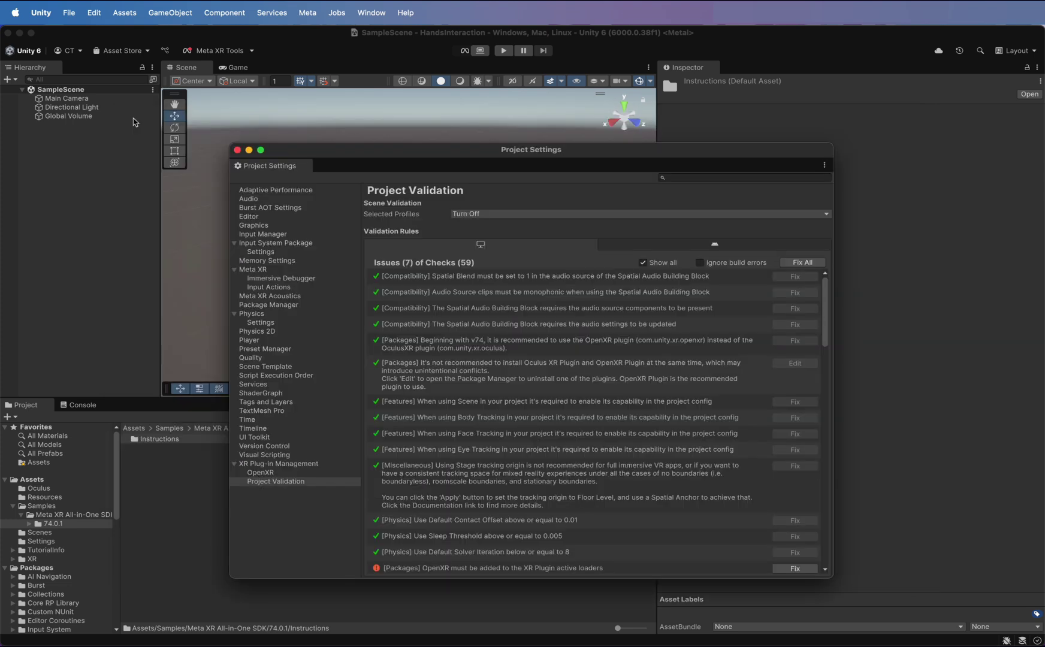
left_click_drag(482, 151, 428, 148)
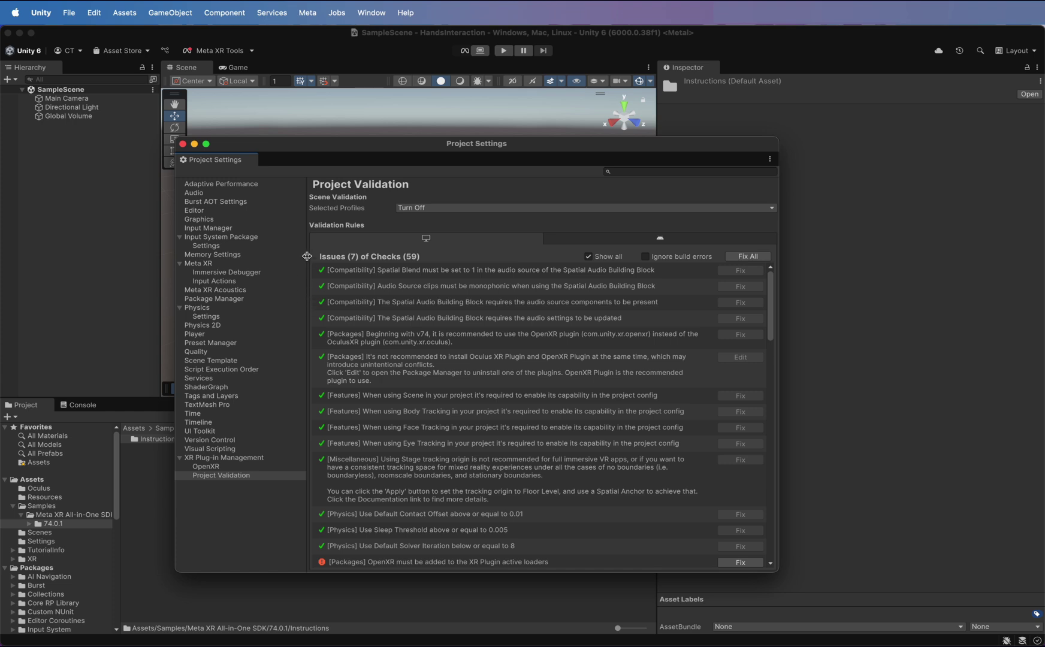
left_click(69, 13)
left_click(99, 166)
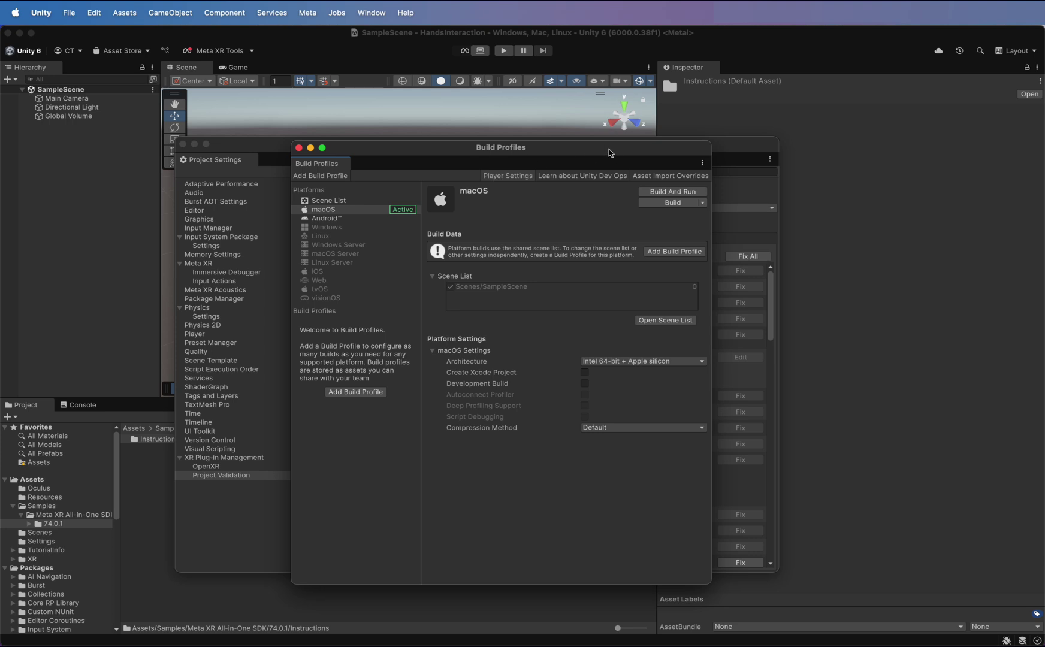
left_click_drag(609, 153, 599, 127)
left_click(351, 193)
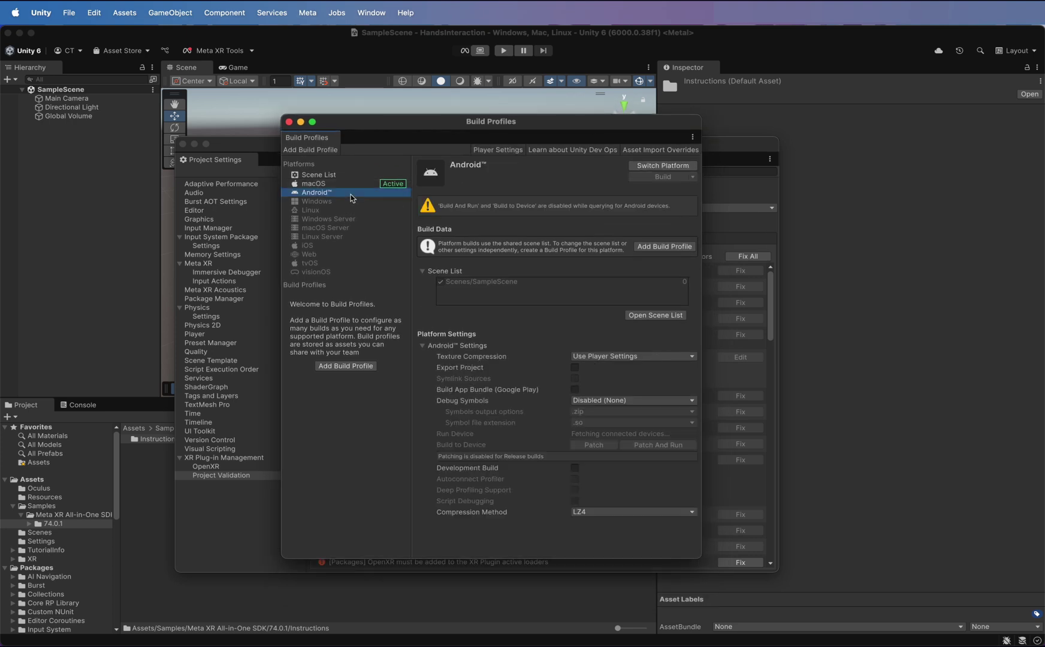
left_click(657, 166)
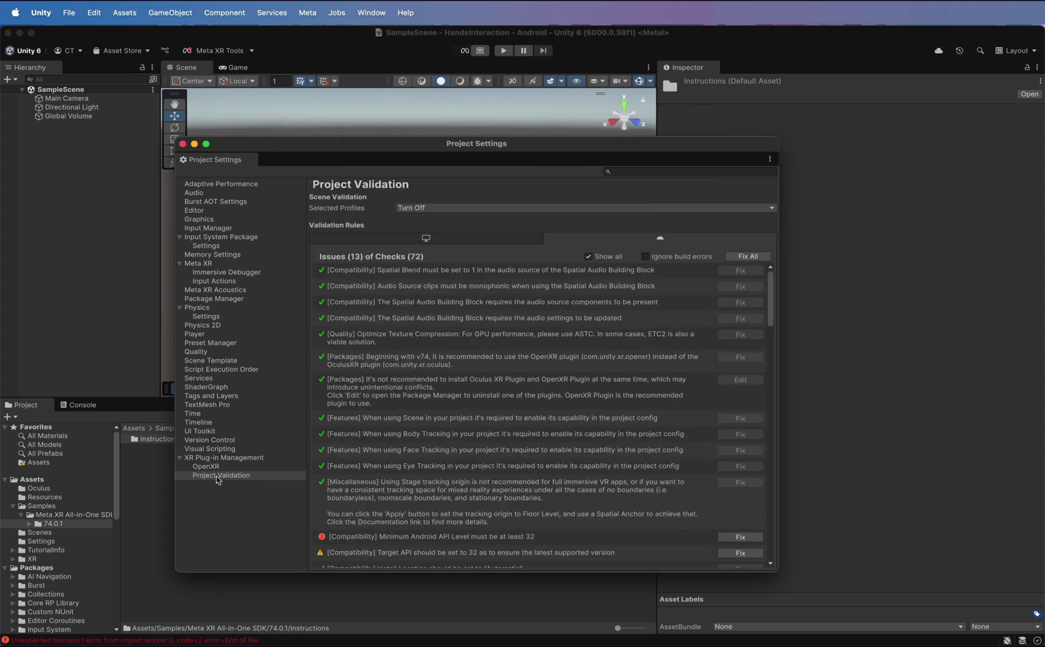
Step: Apply Fix All in Project Validation, leaving 2 issues out of 80 checks
left_click(541, 354)
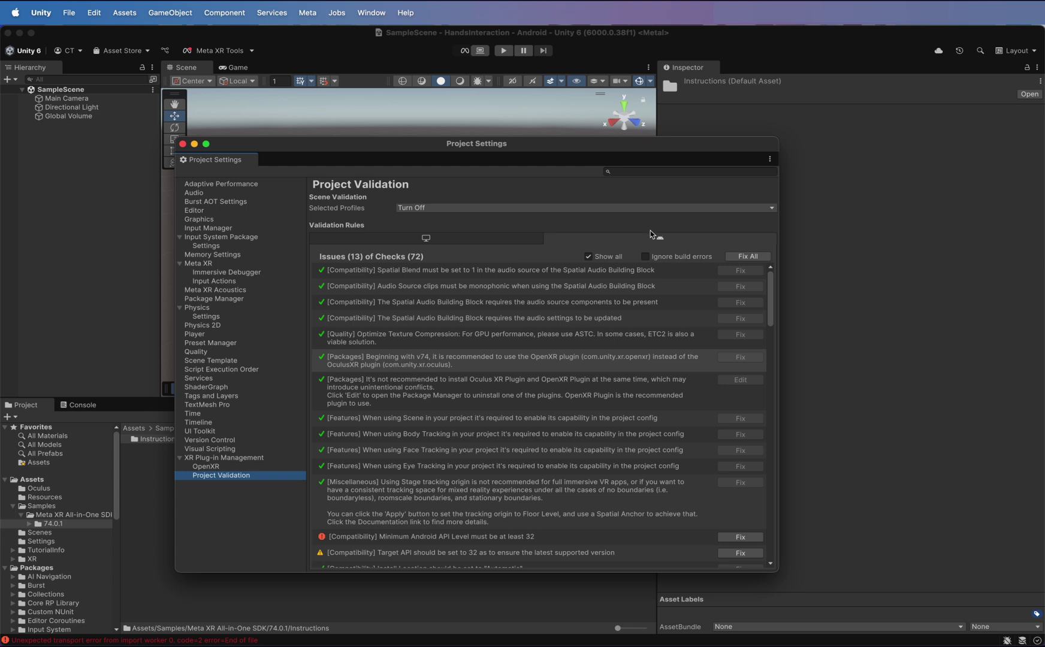
scroll(745, 259, "down", 5)
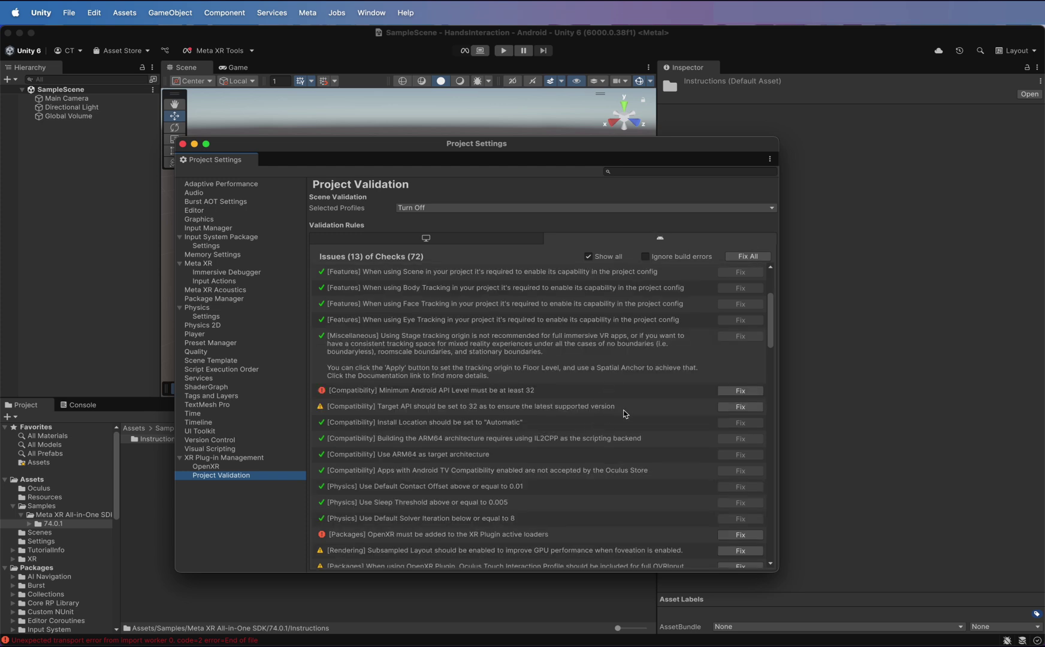
left_click(740, 392)
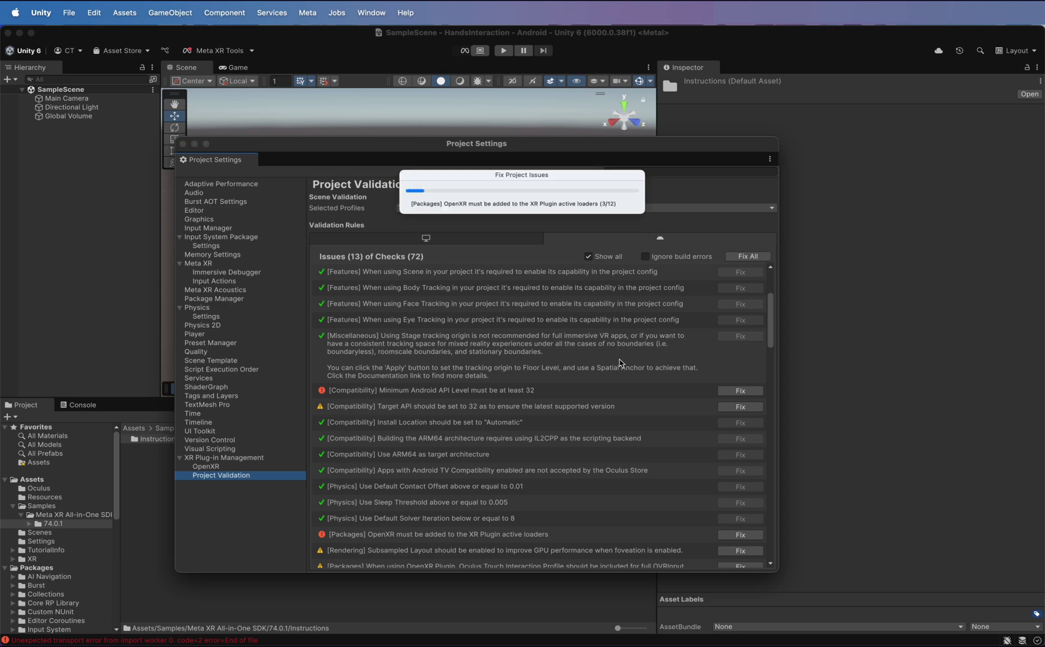
scroll(619, 375, "down", 5)
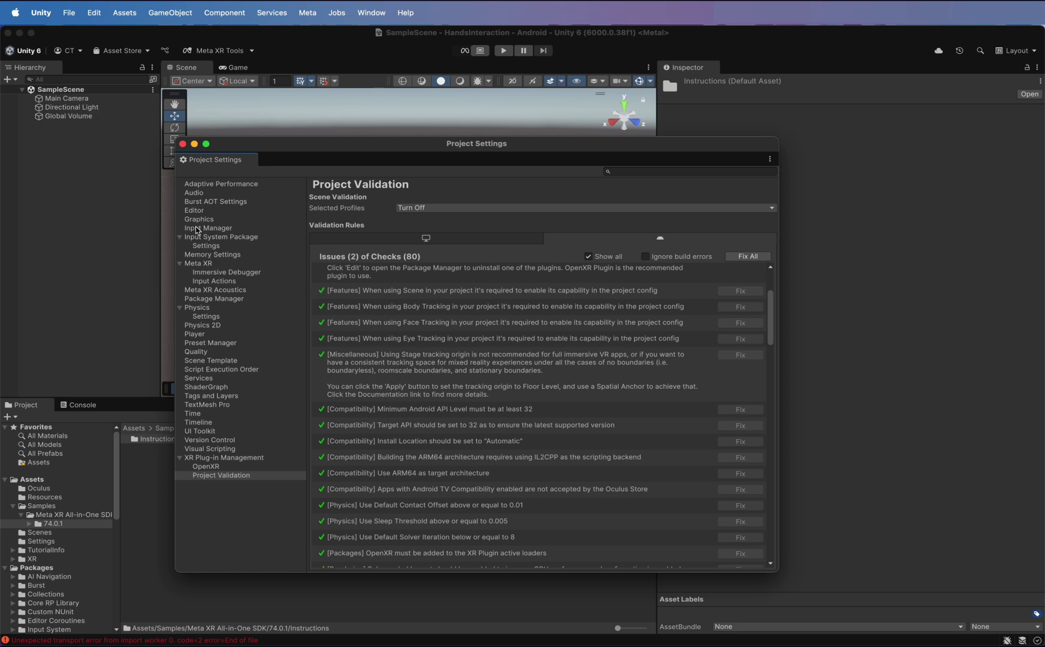
Step: Check in Player settings that minimum and target API levels are Android 12L (API 32)
left_click(193, 335)
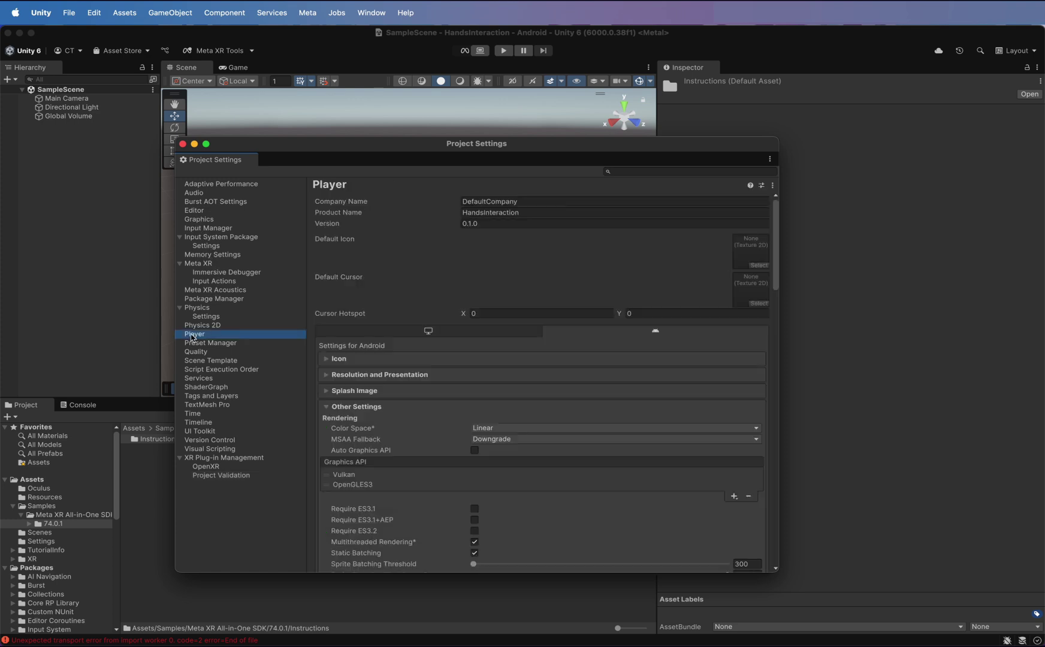
scroll(446, 433, "down", 10)
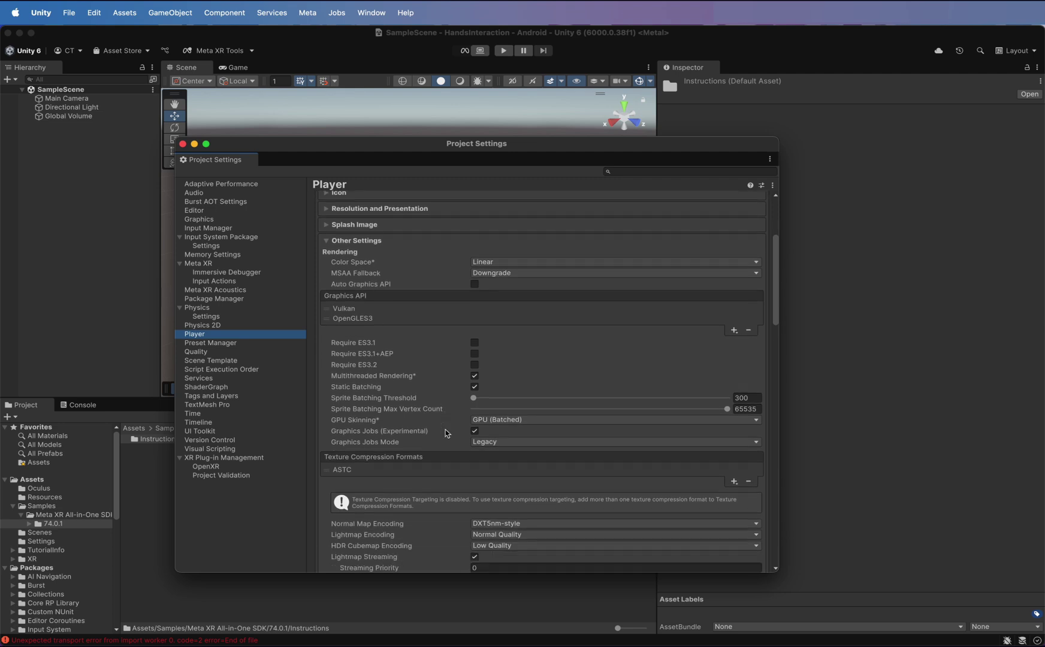
scroll(446, 433, "down", 6)
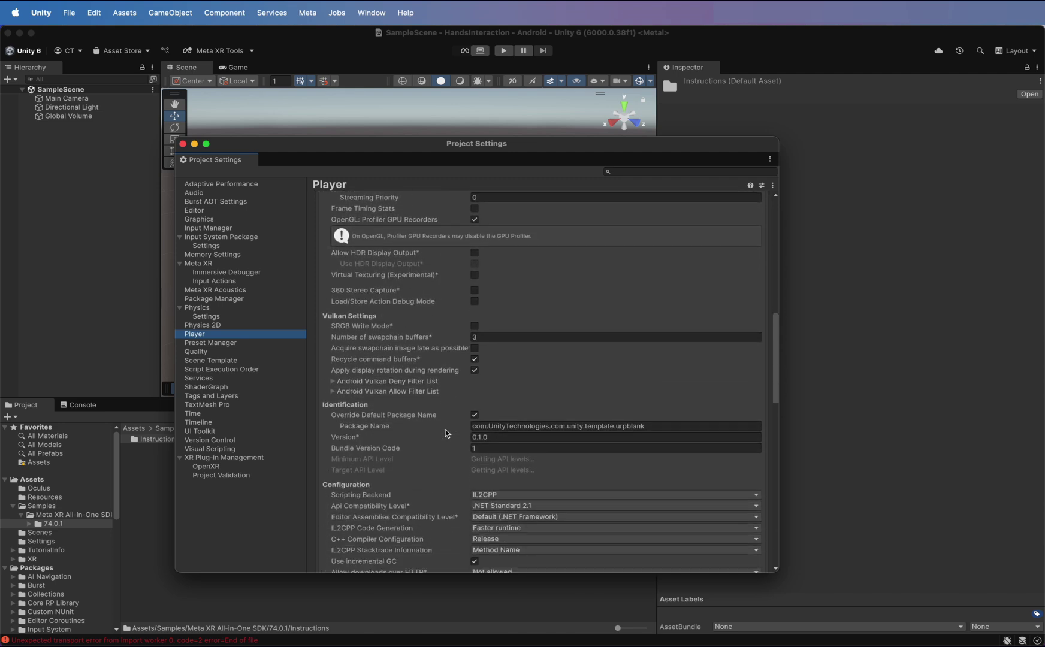
scroll(432, 425, "down", 3)
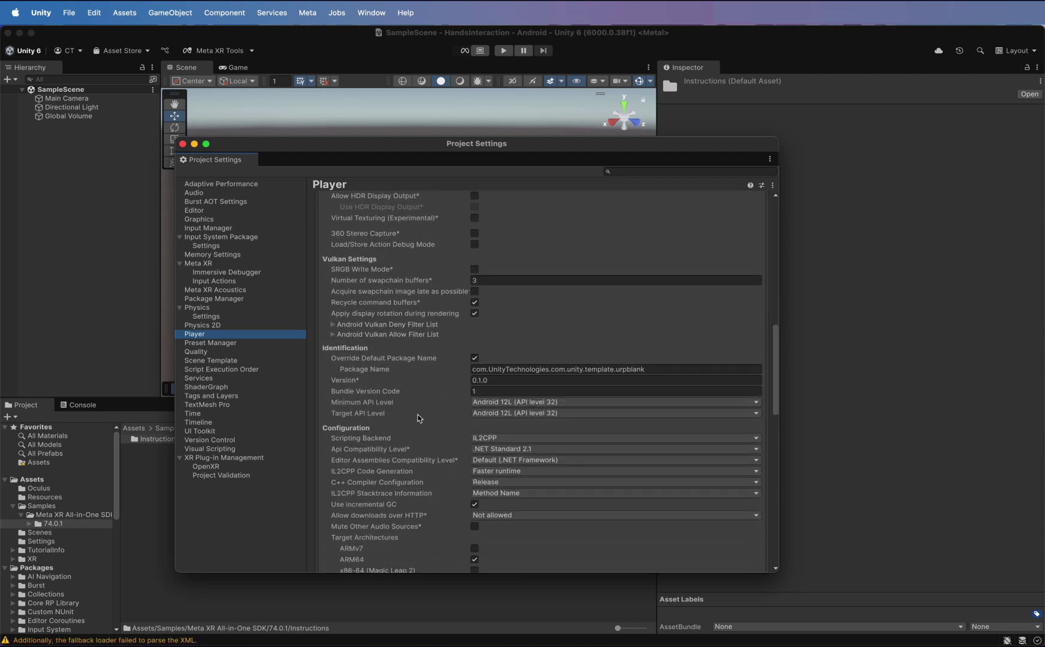
scroll(419, 419, "down", 2)
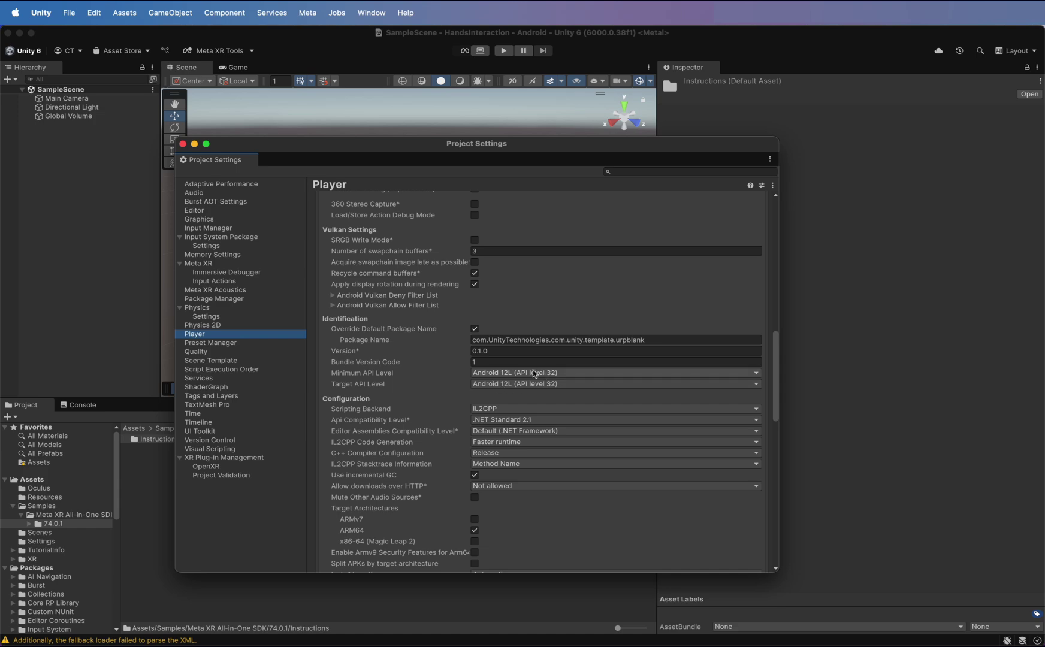
Step: Review Project Validation again, then show the XR Plug-in Management OpenXR settings
left_click(242, 475)
scroll(580, 447, "down", 5)
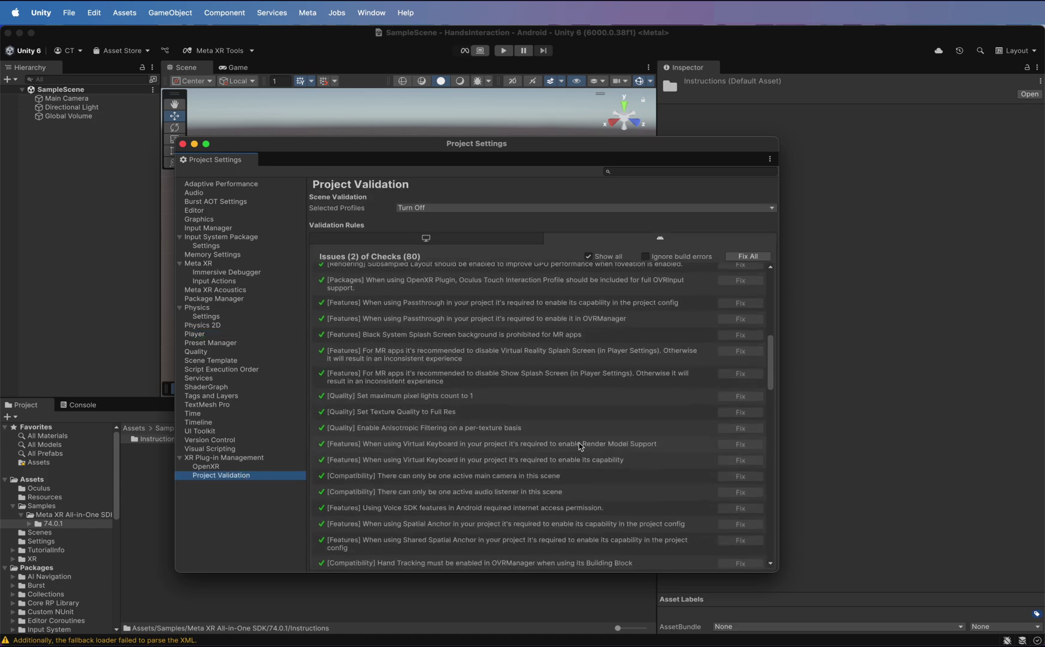
scroll(580, 447, "up", 5)
scroll(580, 447, "up", 1)
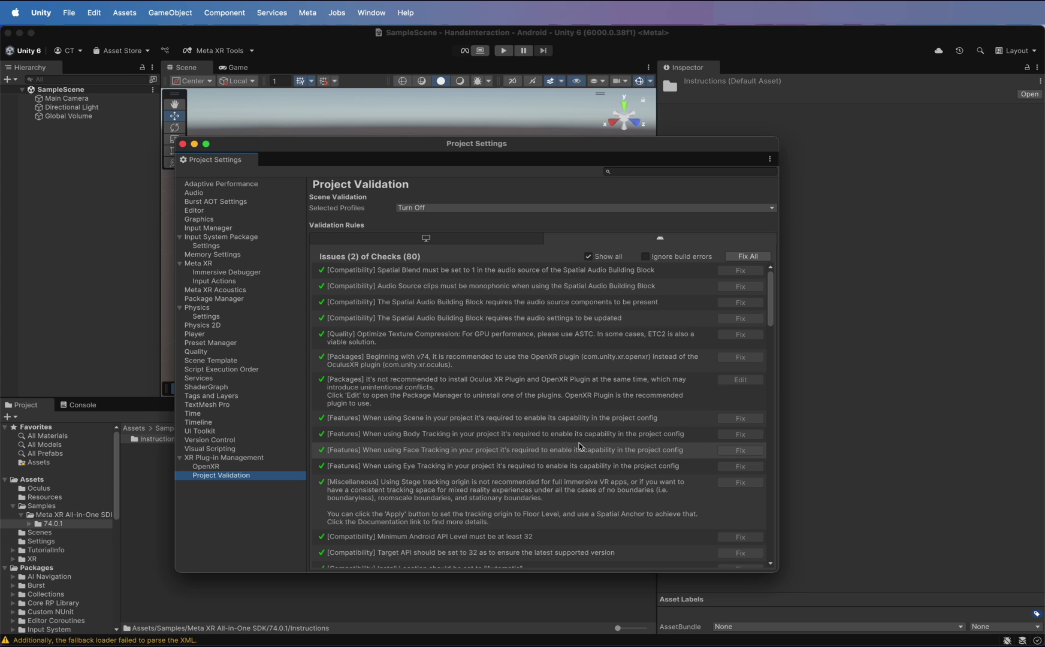
left_click(217, 467)
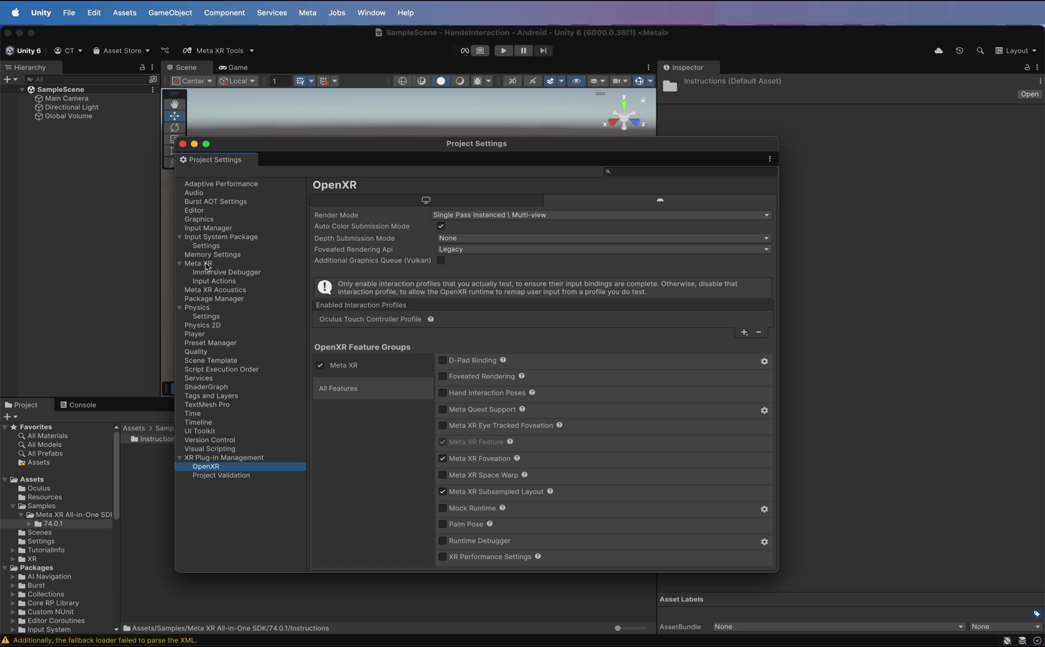
Step: Run Fix All in the Meta XR Project Setup Tool, review the checklist, and close Project Settings
left_click(207, 267)
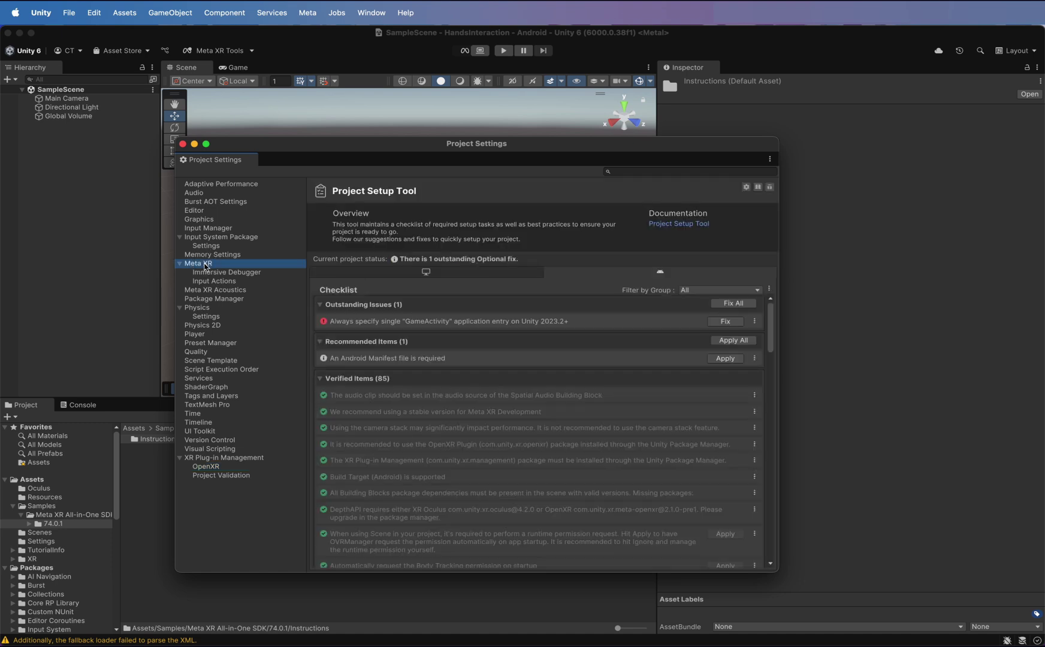
left_click(734, 303)
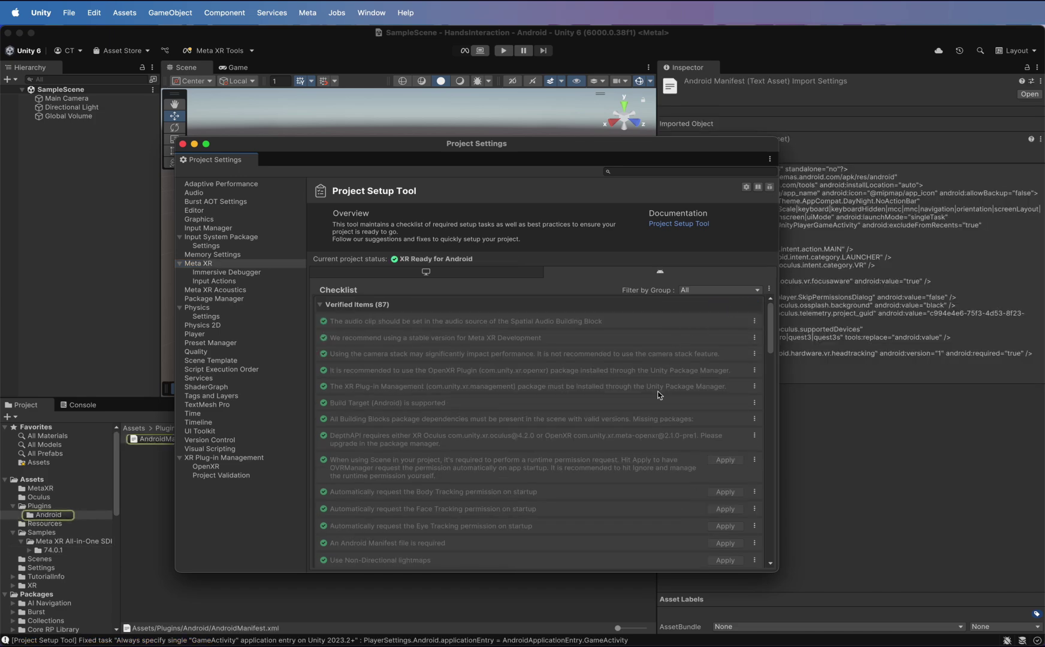
scroll(659, 395, "down", 5)
scroll(659, 395, "down", 10)
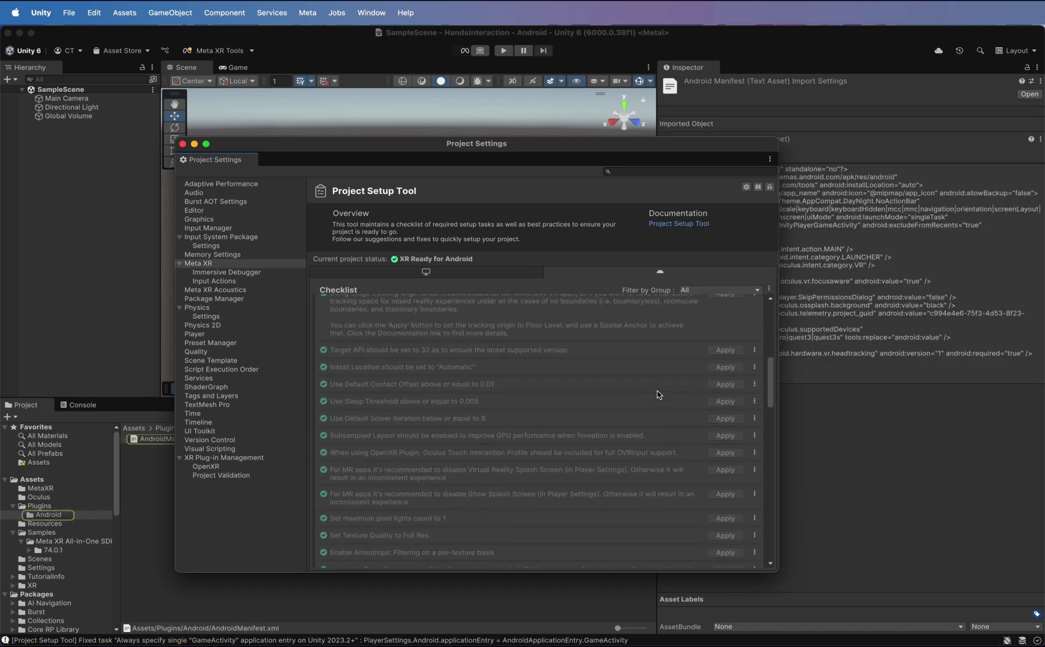
scroll(659, 395, "down", 5)
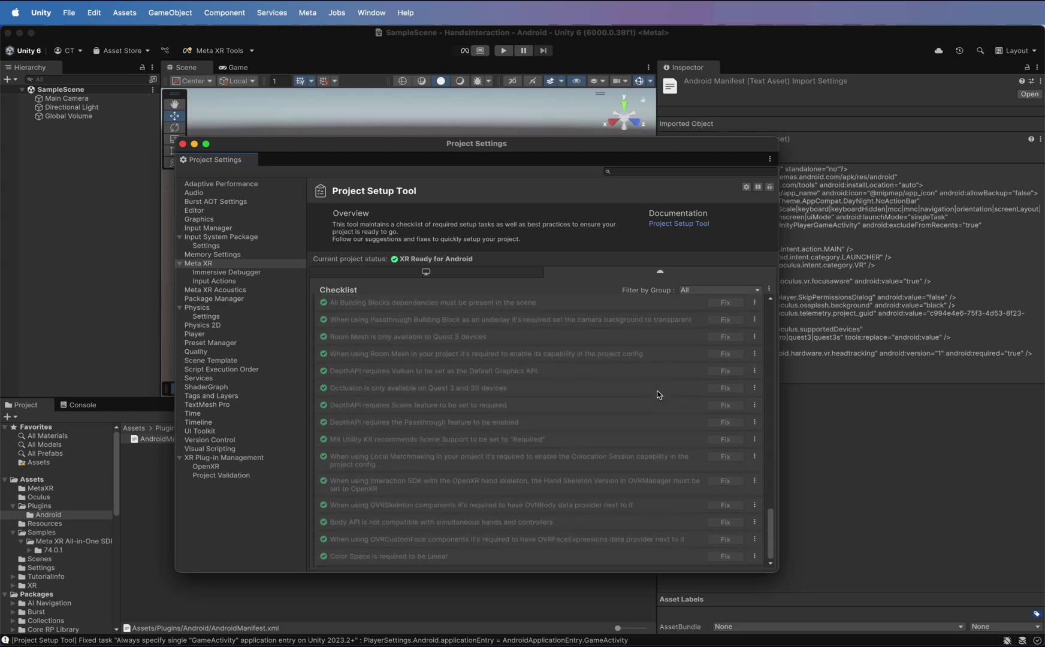
scroll(659, 395, "up", 20)
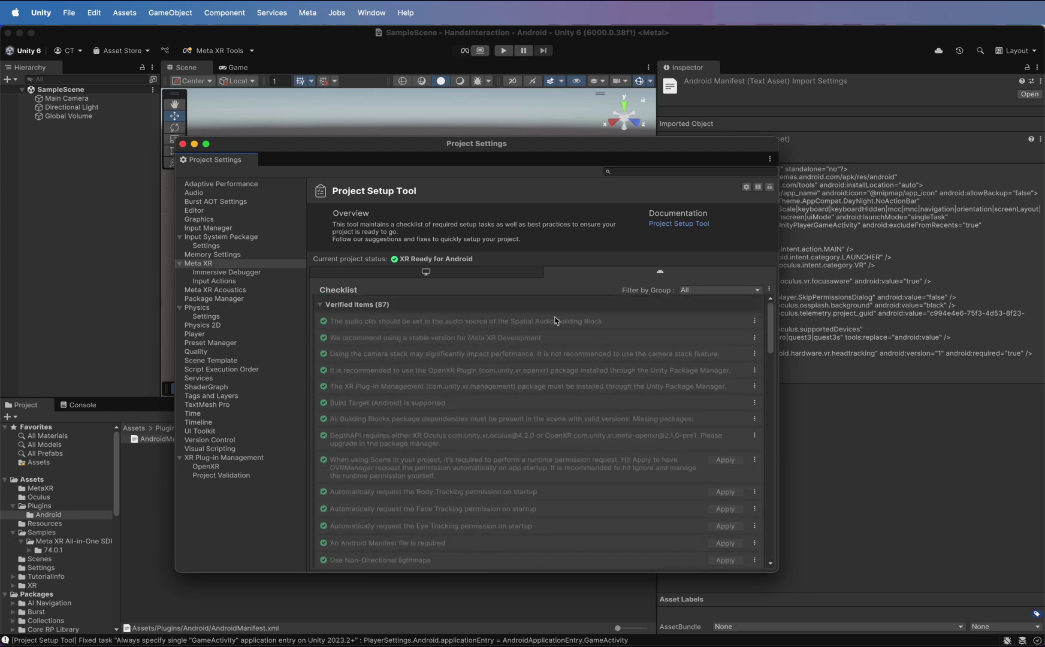
left_click(183, 146)
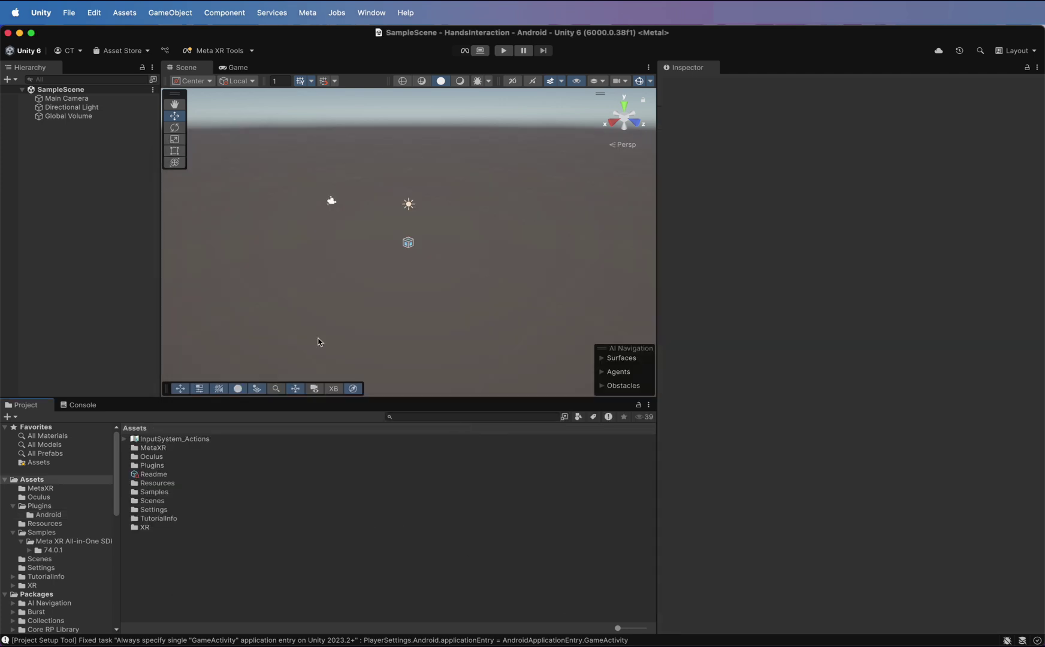
Step: Delete the Main Camera from the scene
left_click(68, 100)
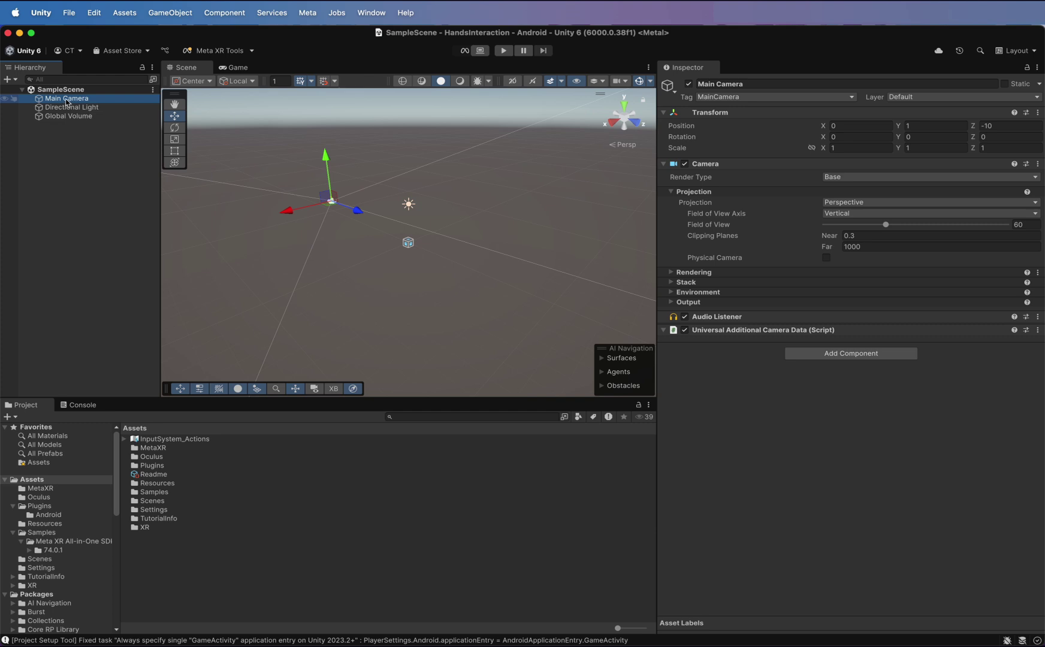
right_click(67, 100)
left_click(127, 181)
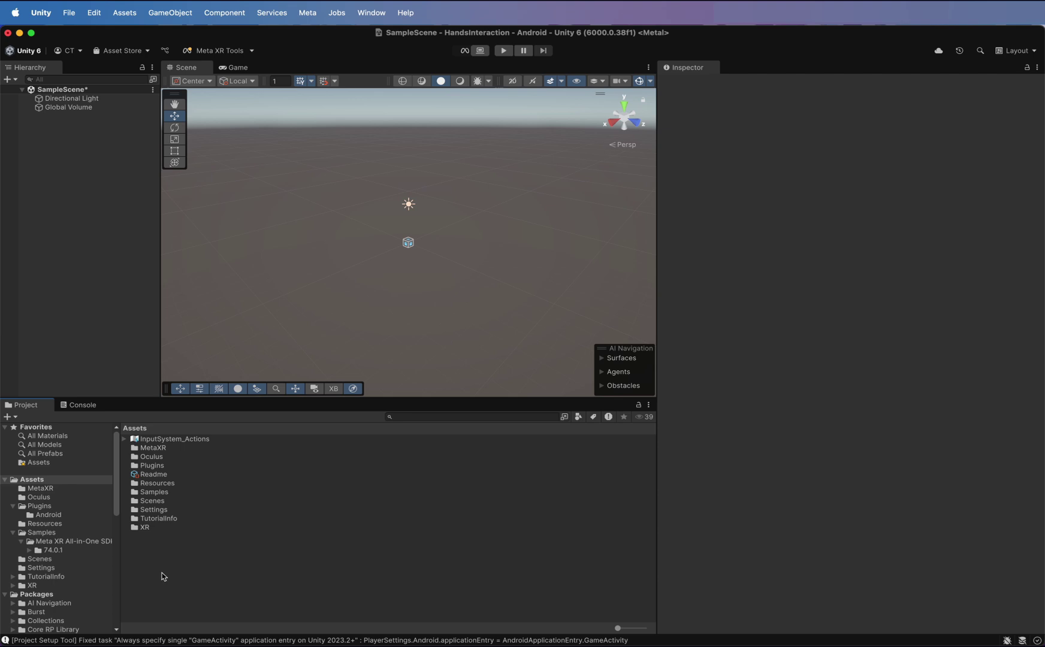
Step: Find LargeRoom in assets and packages and drag it into the Hierarchy
left_click(462, 416)
type("large room")
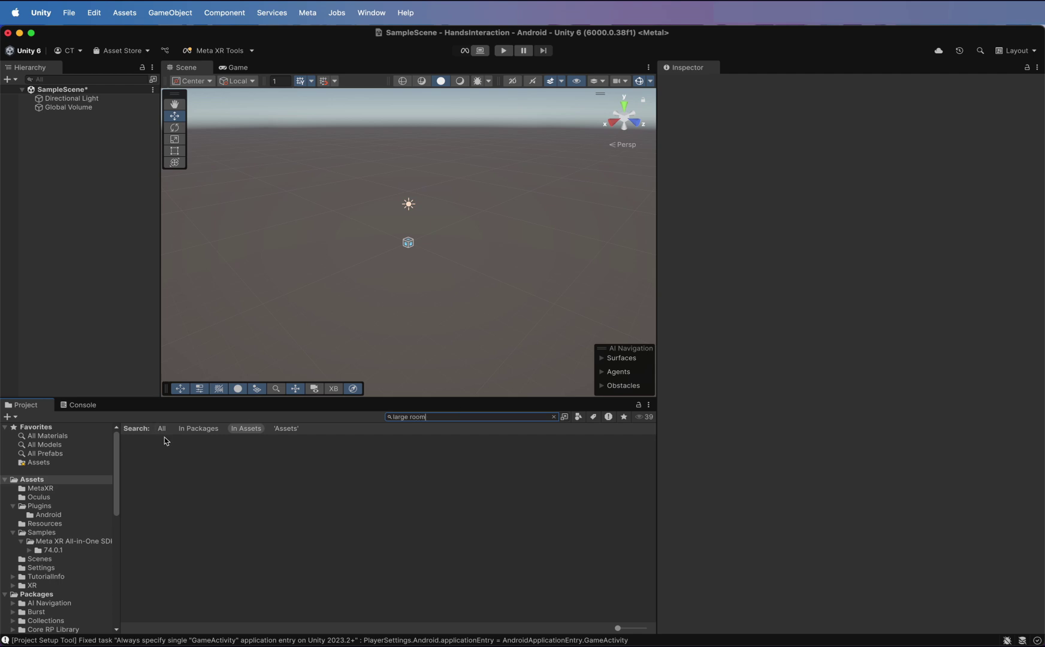
left_click(162, 428)
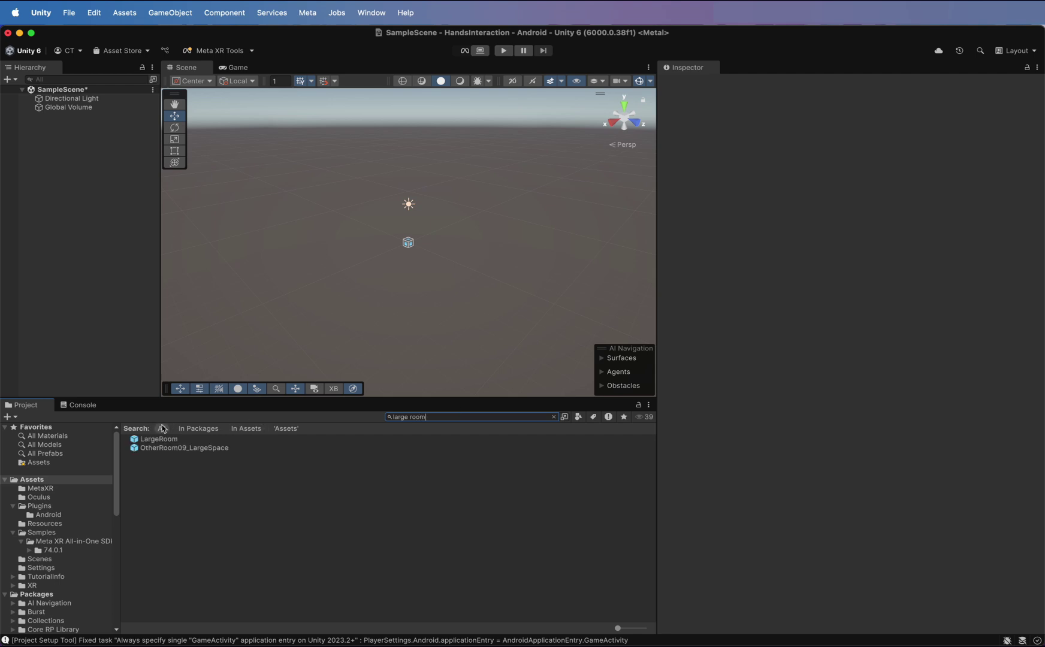
left_click_drag(157, 443, 79, 215)
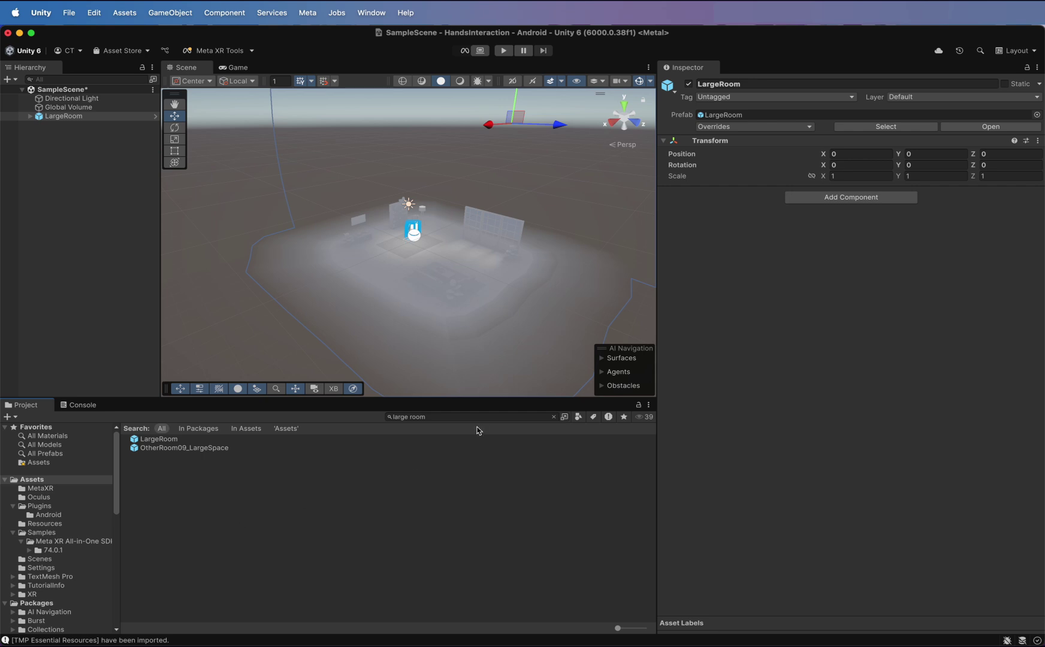
Step: Apply the SkyboxGradient material as the scene's skybox
left_click(449, 416)
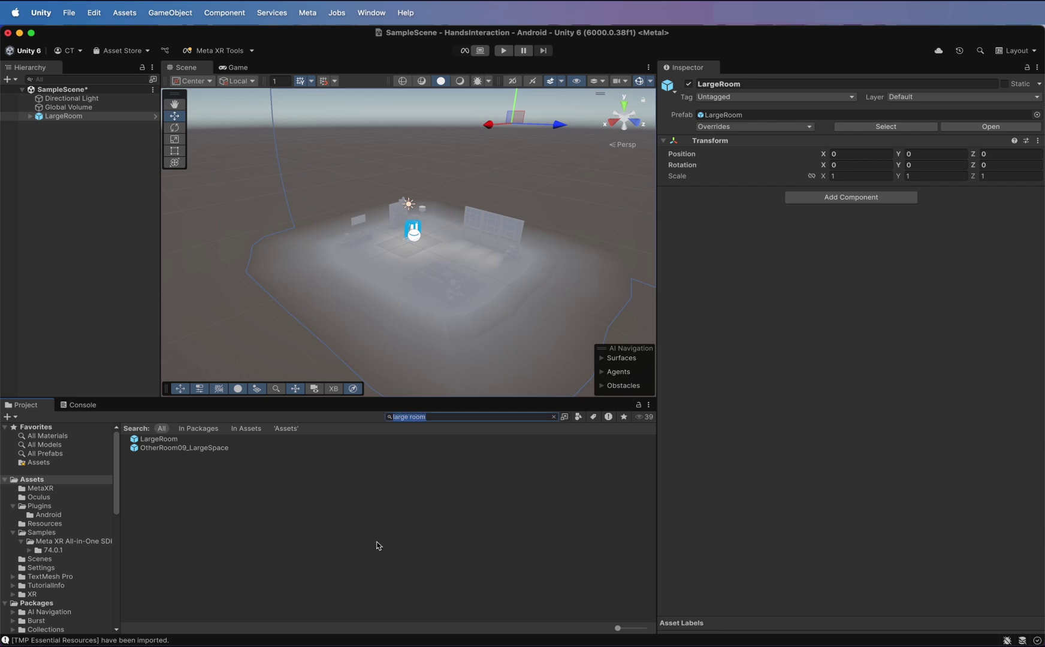
type("skybo")
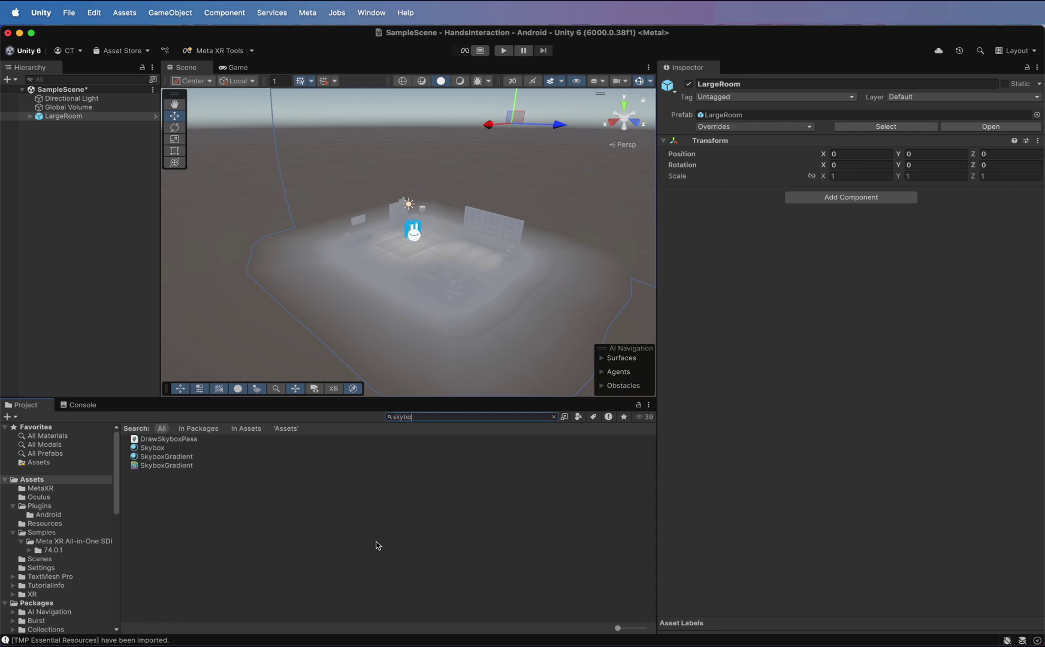
left_click(144, 459)
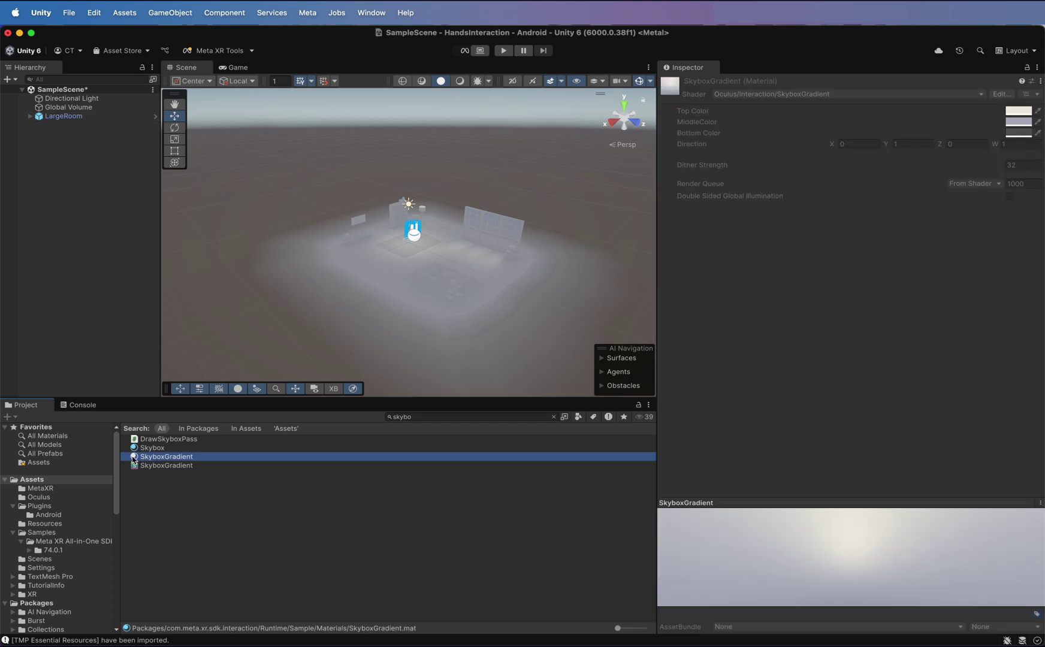
left_click_drag(144, 459, 239, 183)
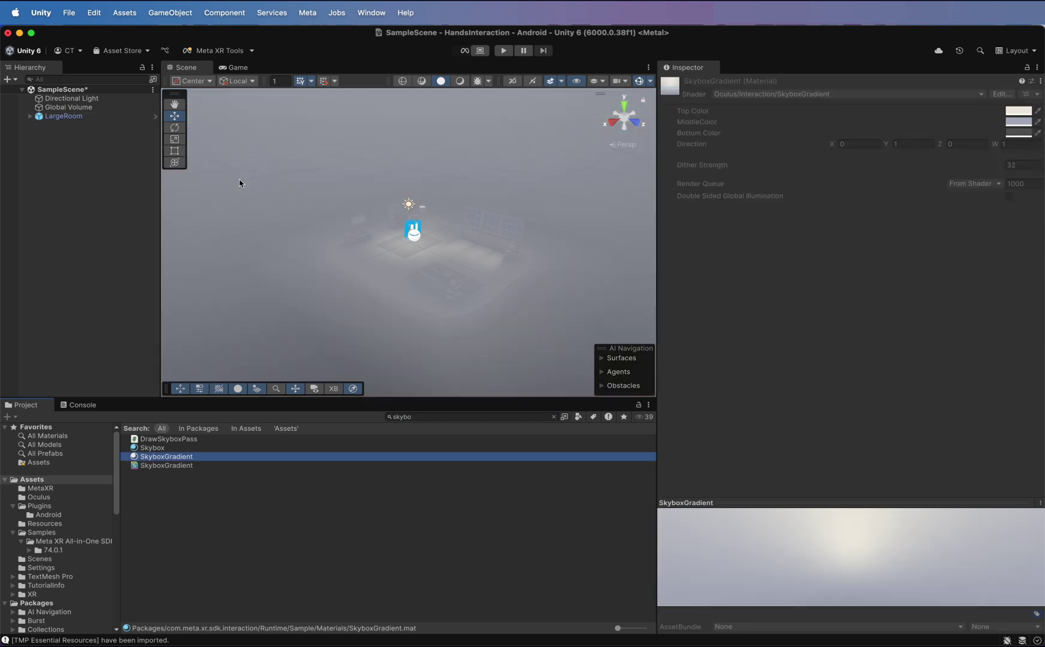
Step: Save the scene
left_click(448, 554)
key("super+s")
scroll(412, 356, "up", 5)
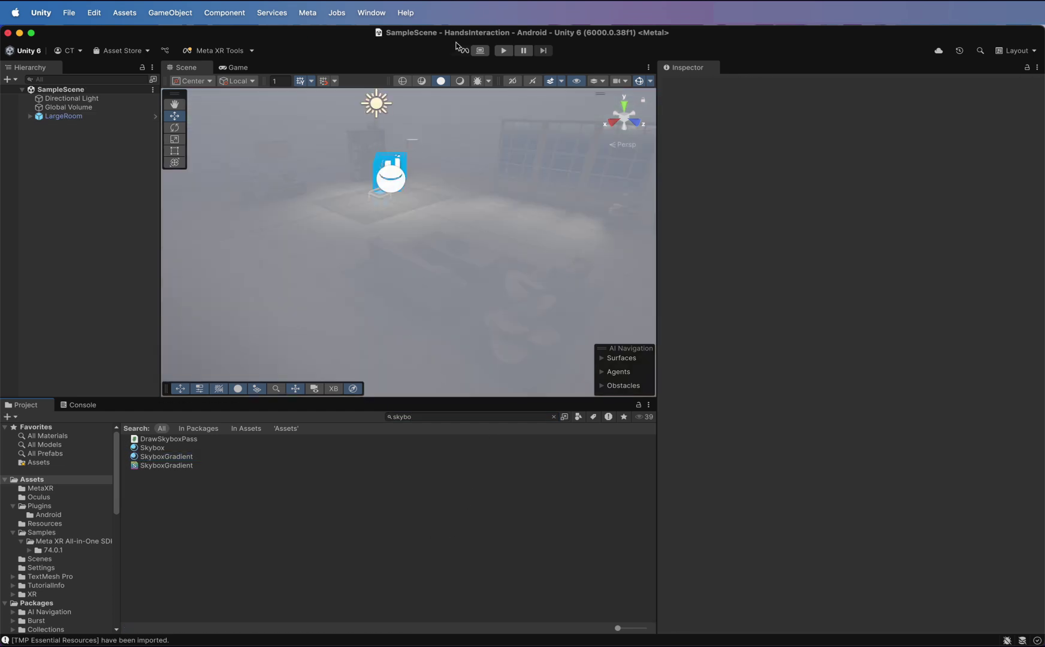
Step: Add the Virtual Hands block from Meta Building Blocks, filtered by Interaction
left_click(307, 13)
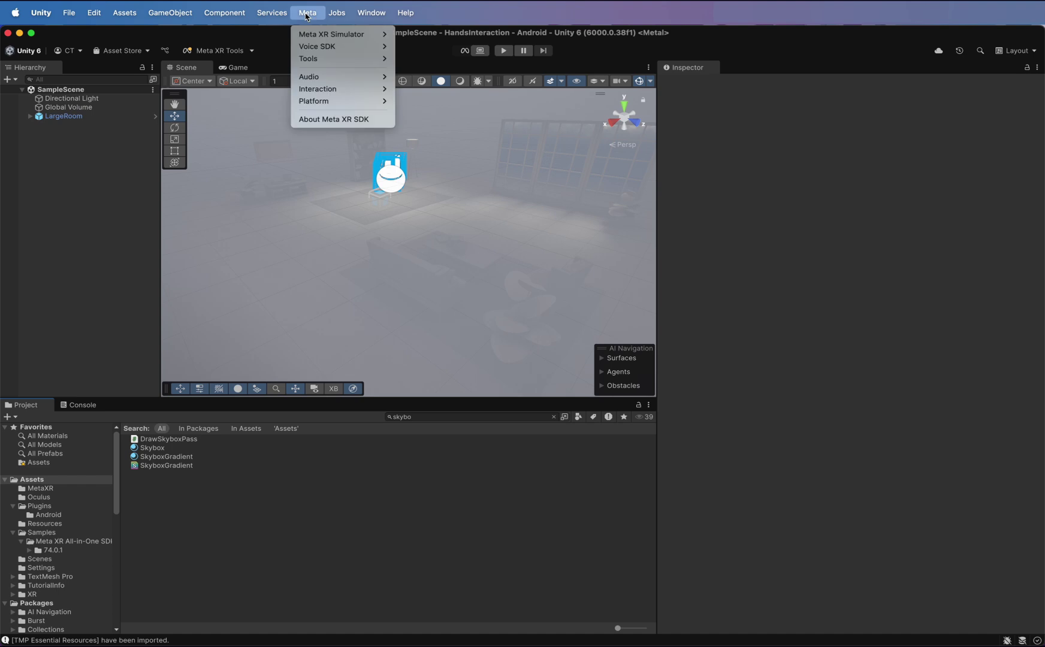
mouse_move(319, 62)
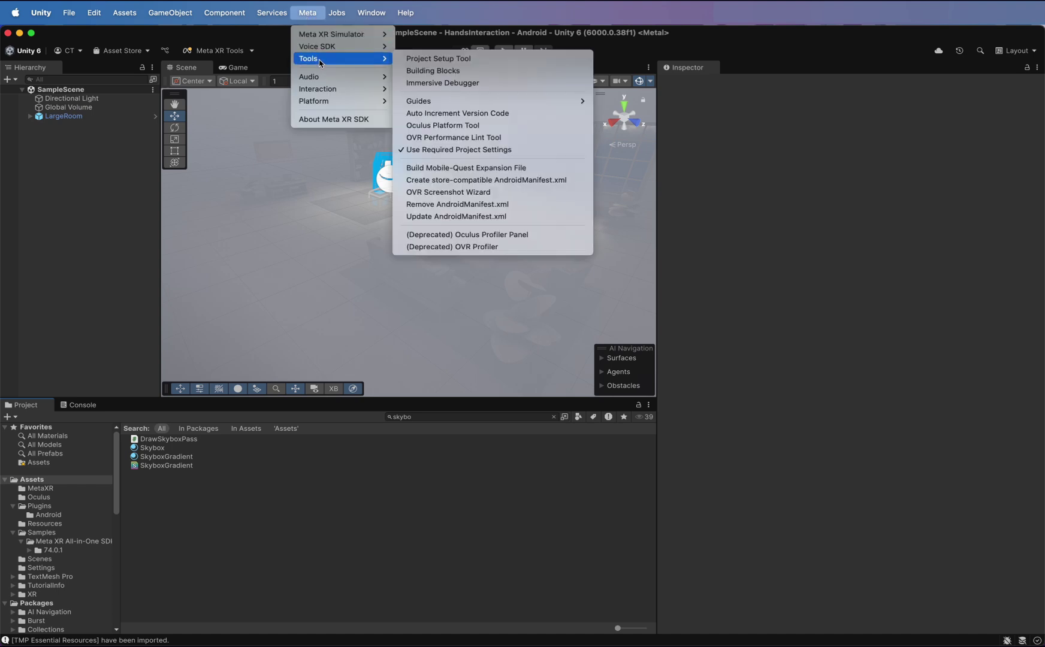
left_click(451, 71)
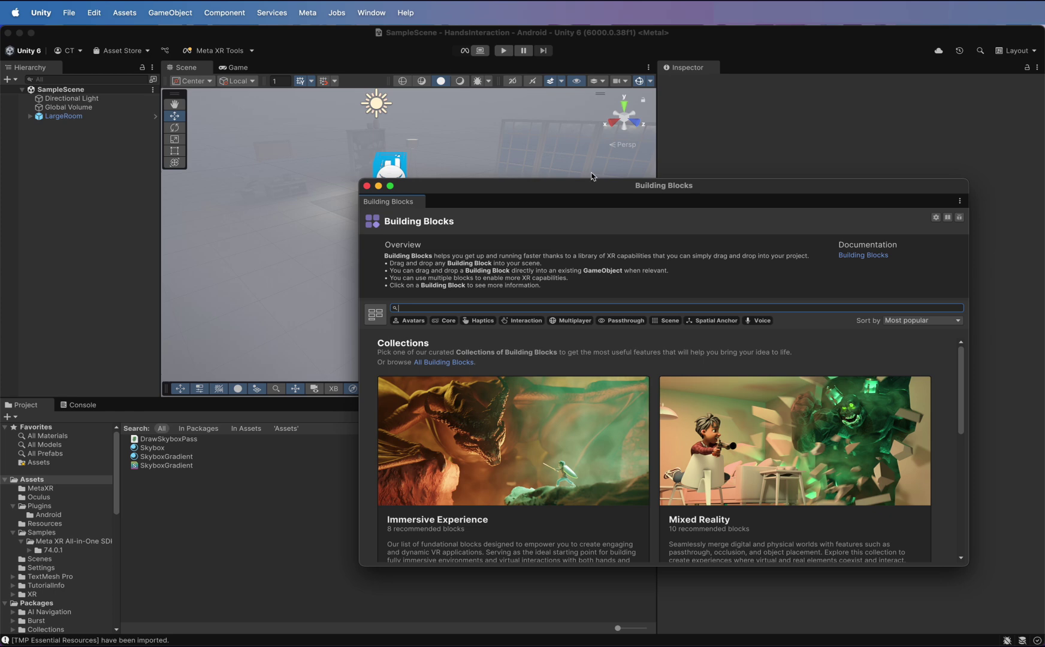
left_click_drag(651, 190, 482, 138)
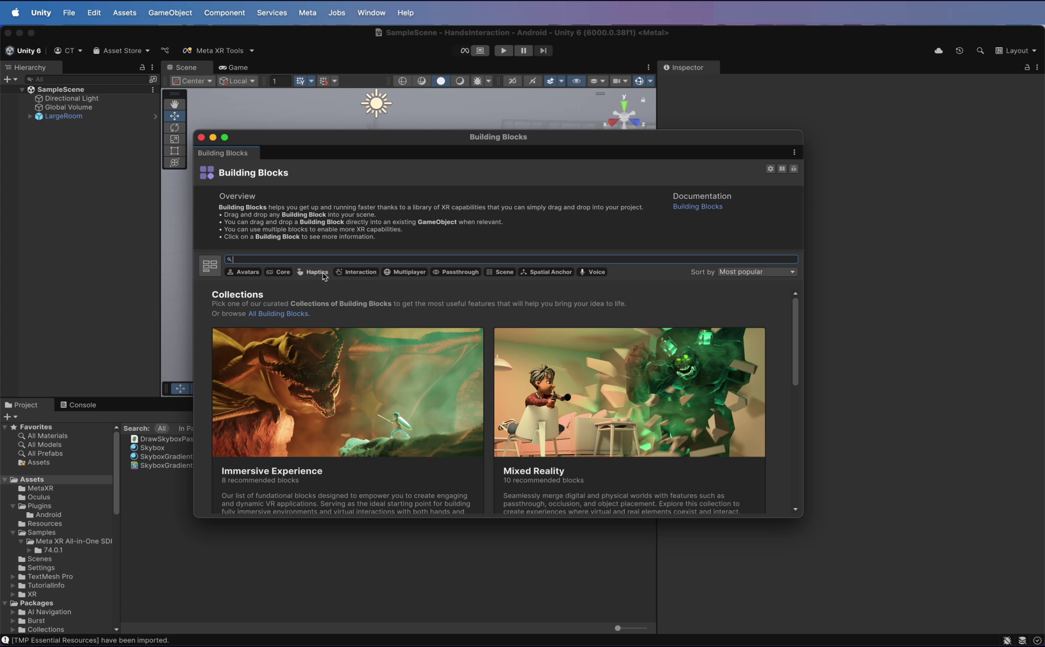
left_click(356, 272)
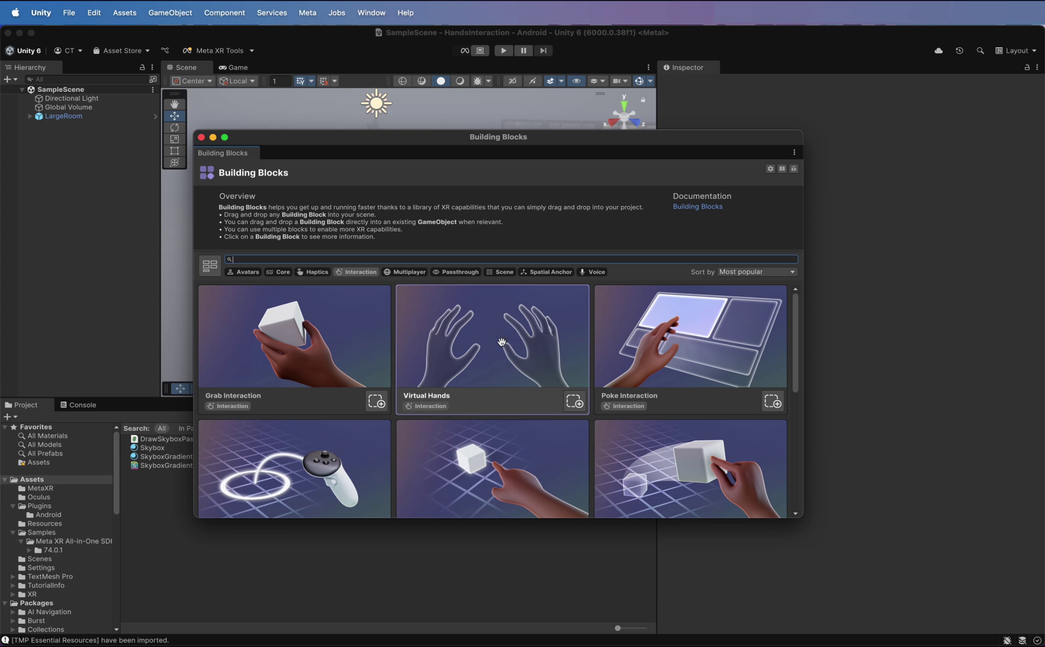
left_click(502, 346)
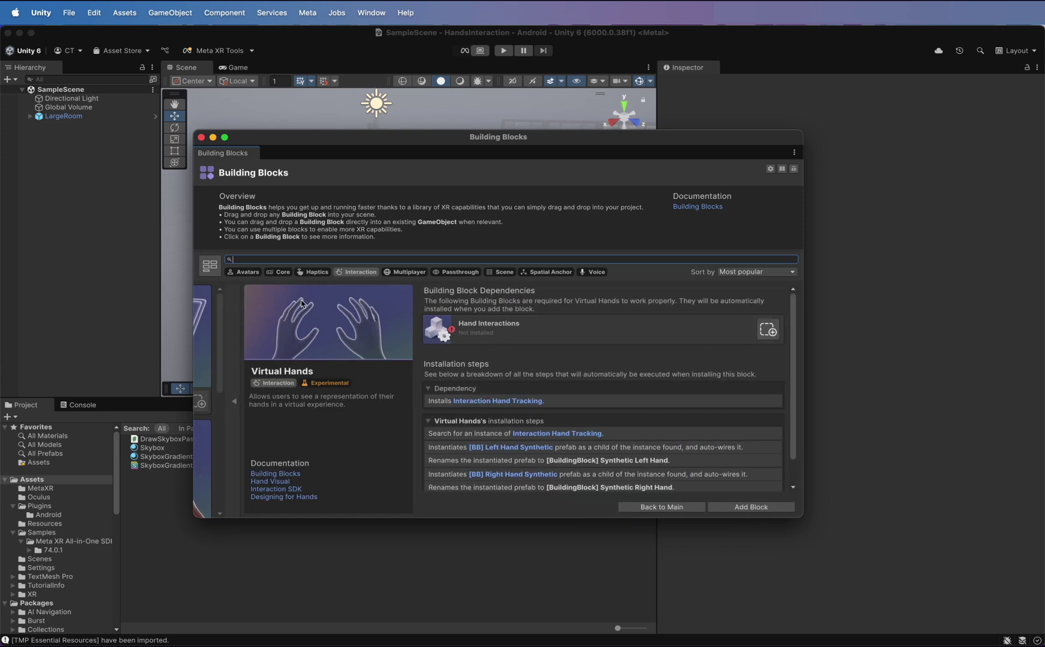
left_click(759, 504)
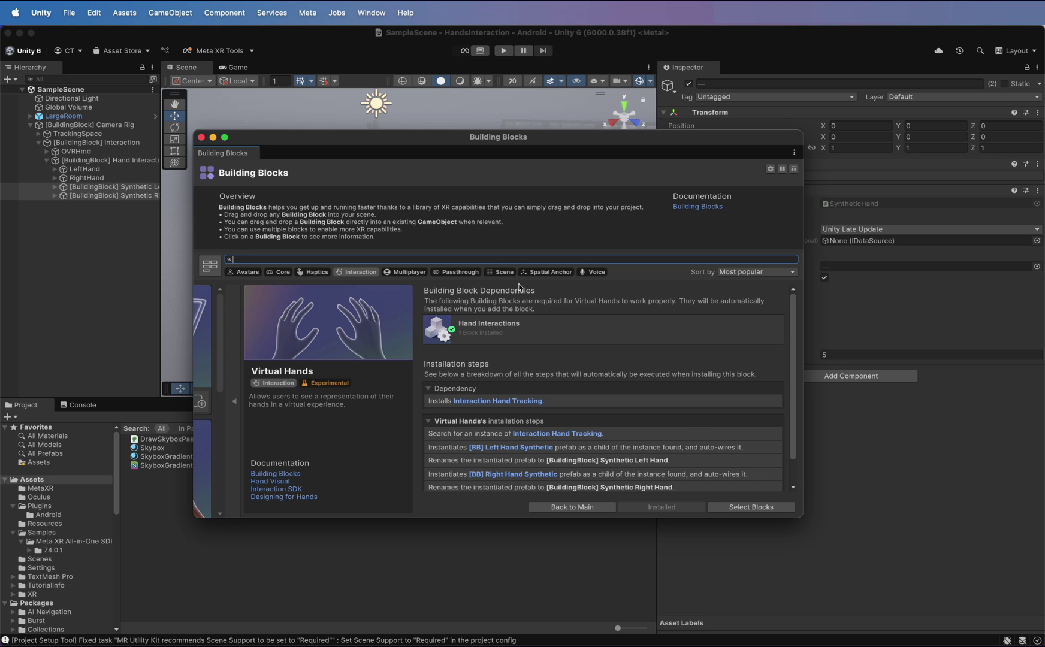
left_click(201, 137)
left_click(90, 227)
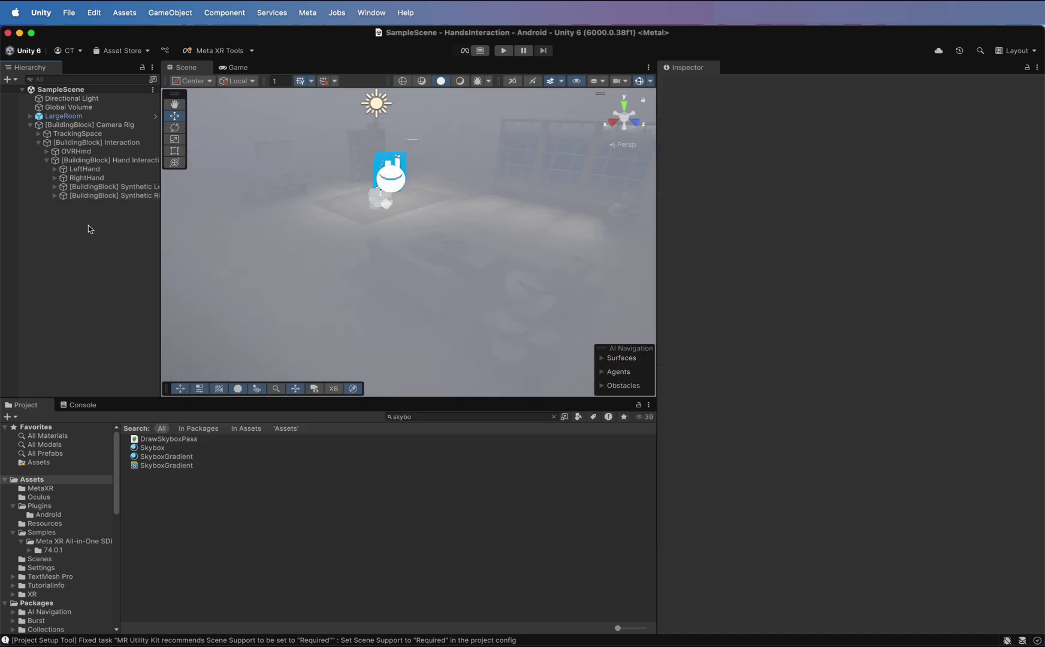
left_click(80, 125)
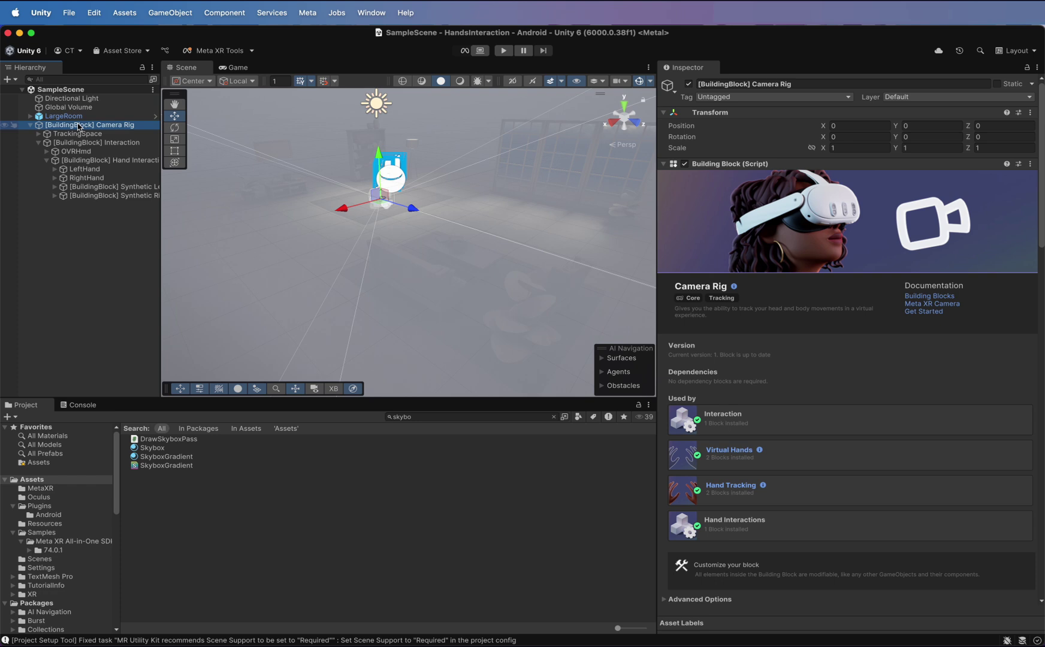
left_click(80, 133)
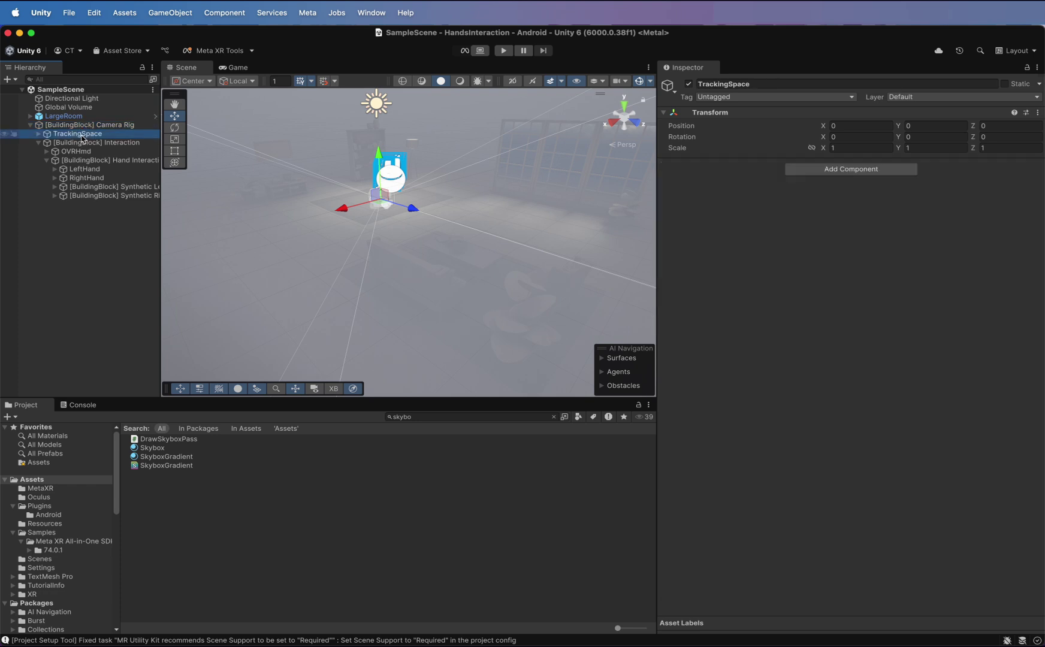
left_click(84, 143)
left_click(86, 151)
left_click(87, 160)
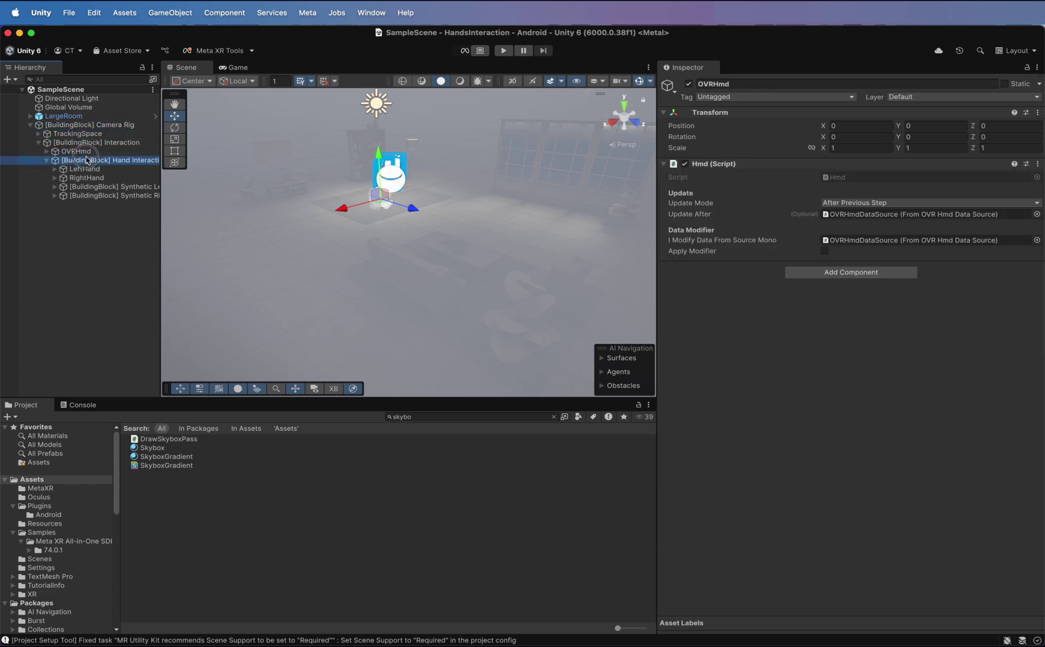
left_click(89, 169)
left_click(87, 178)
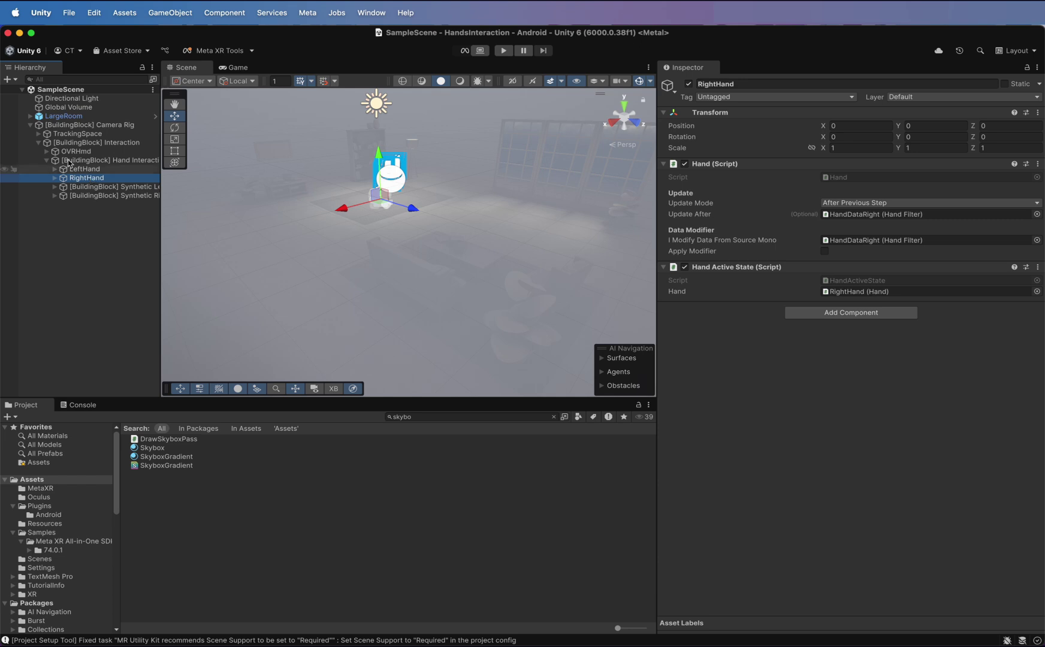
left_click(30, 125)
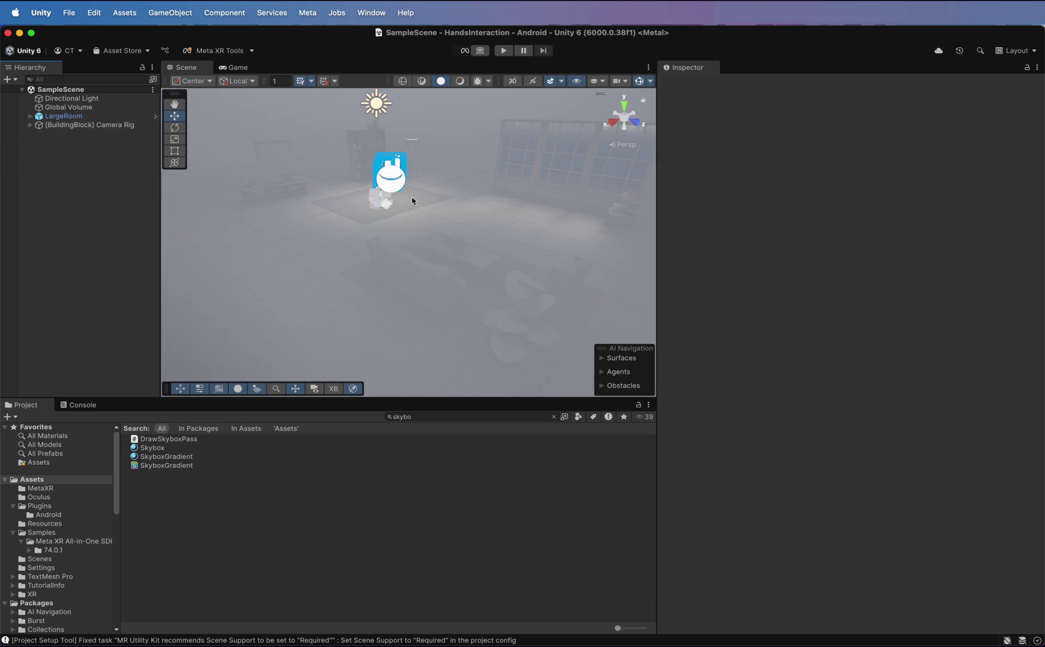
scroll(413, 201, "up", 5)
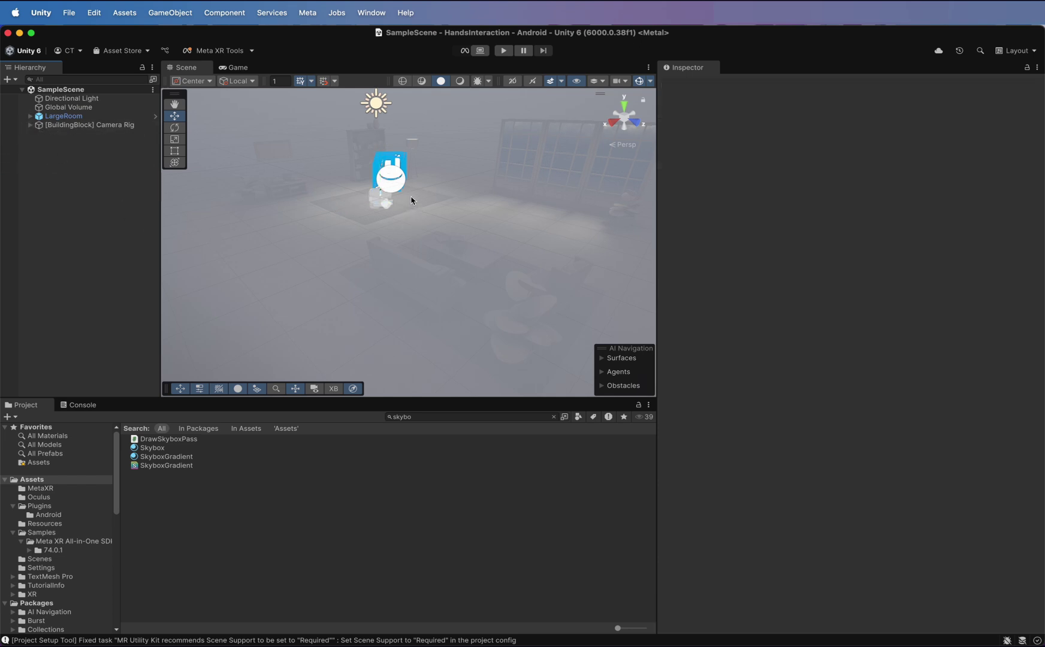
left_click(175, 105)
left_click_drag(448, 208, 489, 327)
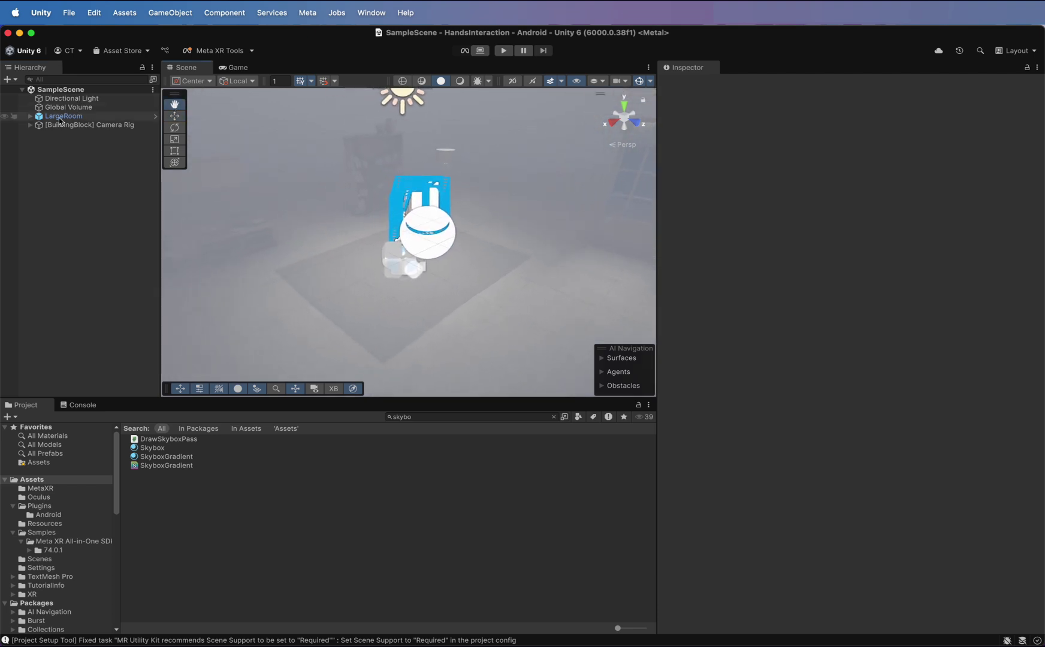
left_click(30, 125)
left_click(75, 170)
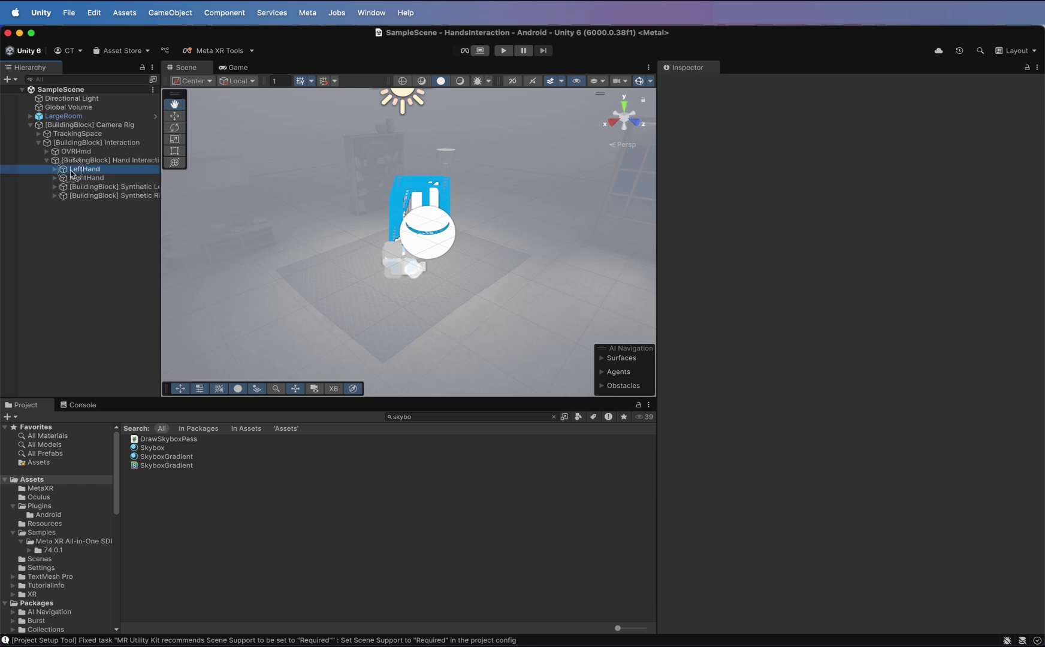
double_click(72, 170)
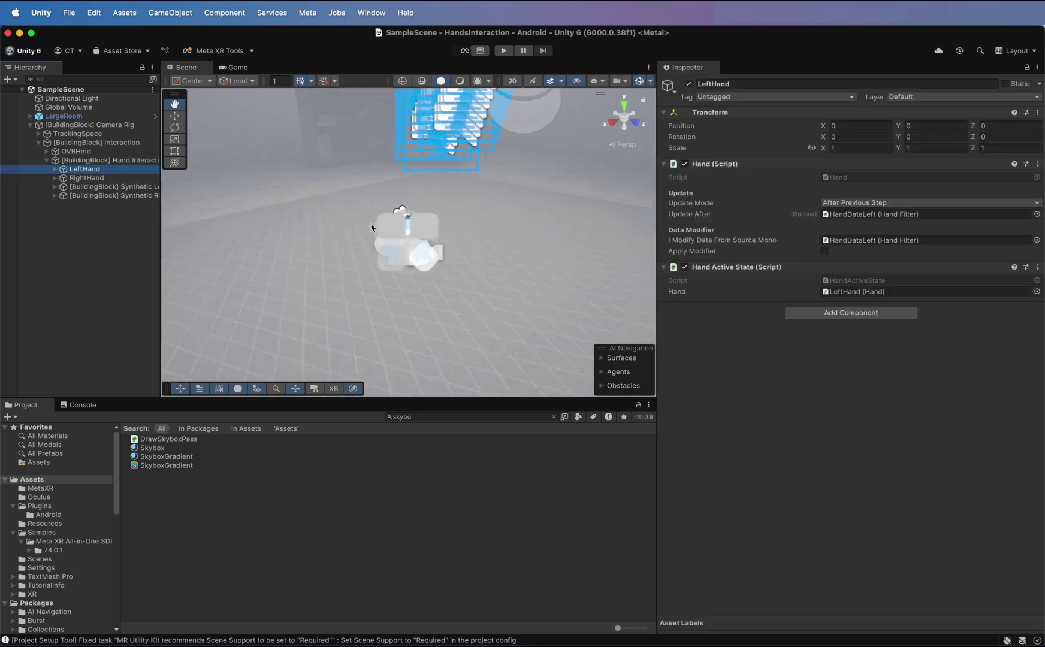
left_click_drag(366, 224, 483, 325, "alt")
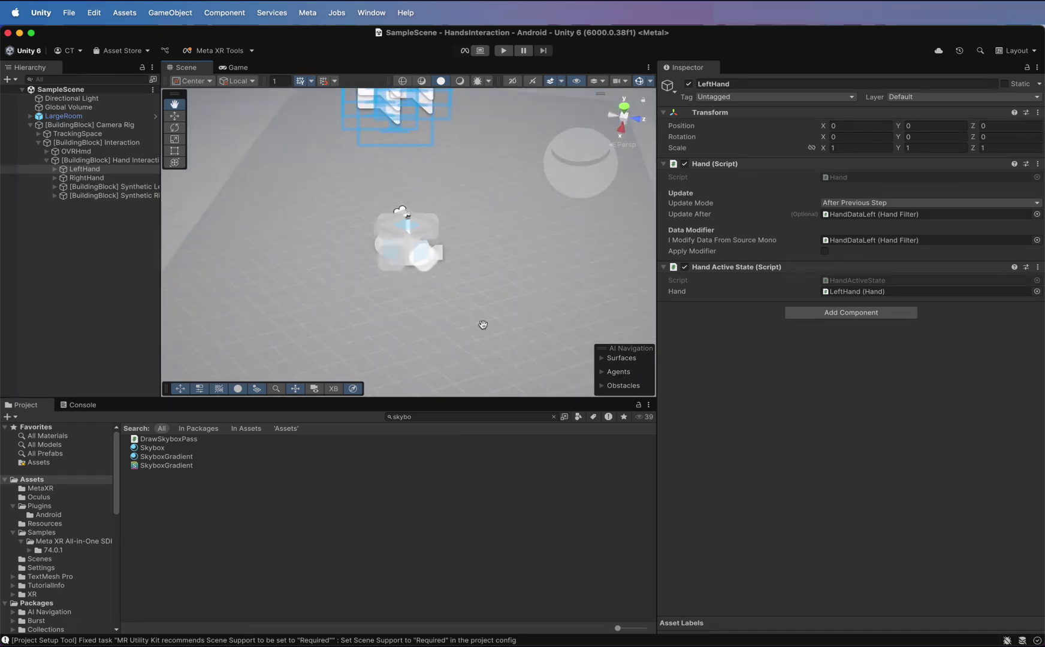
left_click(106, 263)
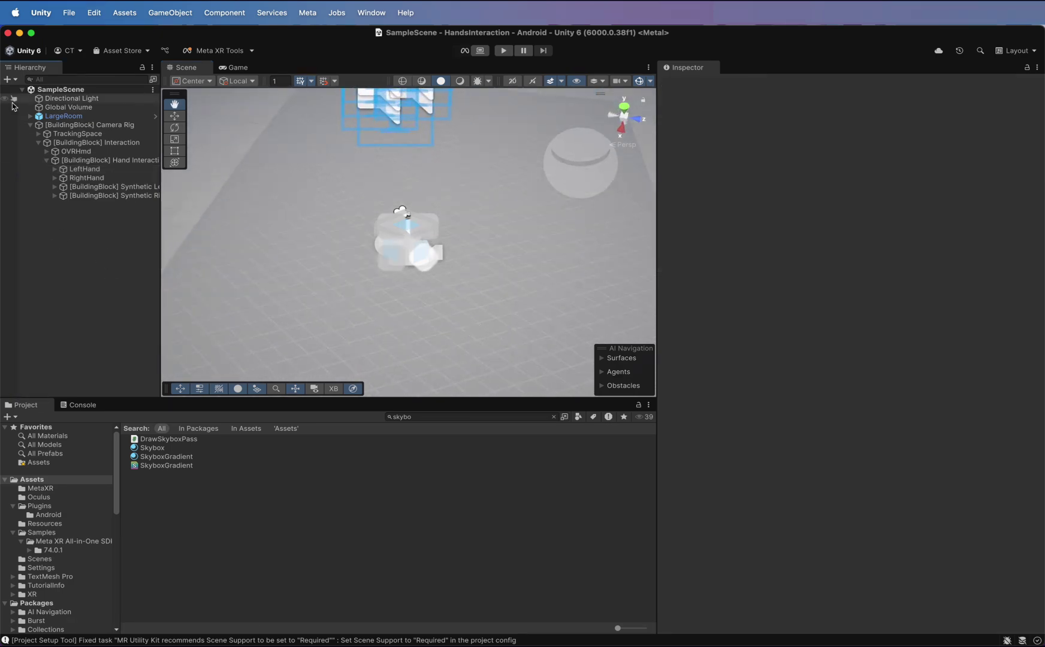
left_click(29, 126)
Step: Create a 3D cube and set its proportional scale to 0.3
right_click(62, 160)
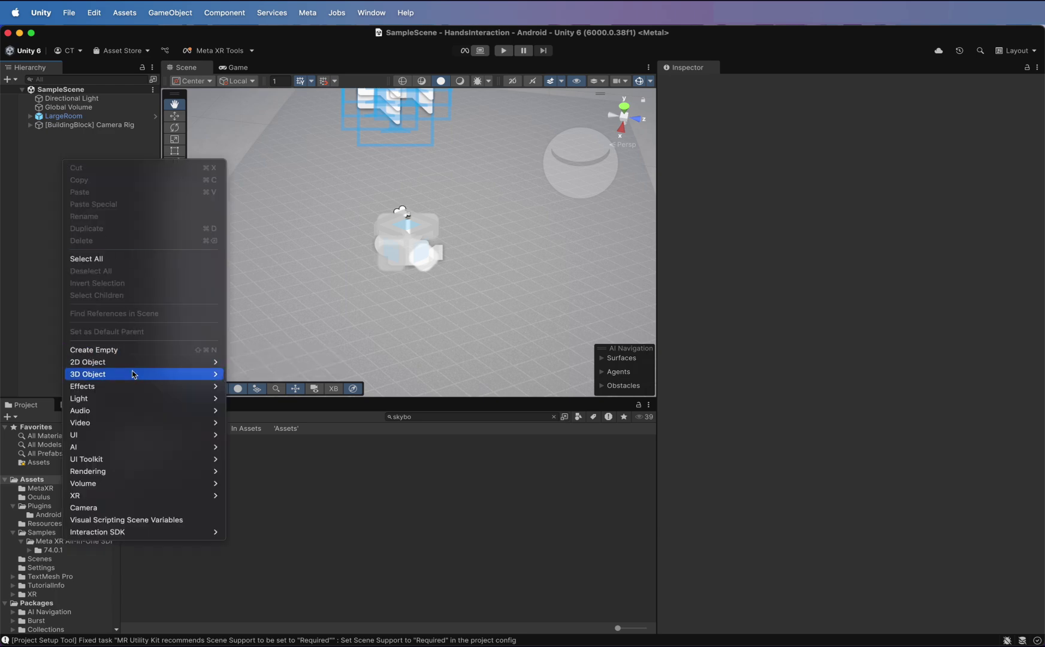
mouse_move(135, 375)
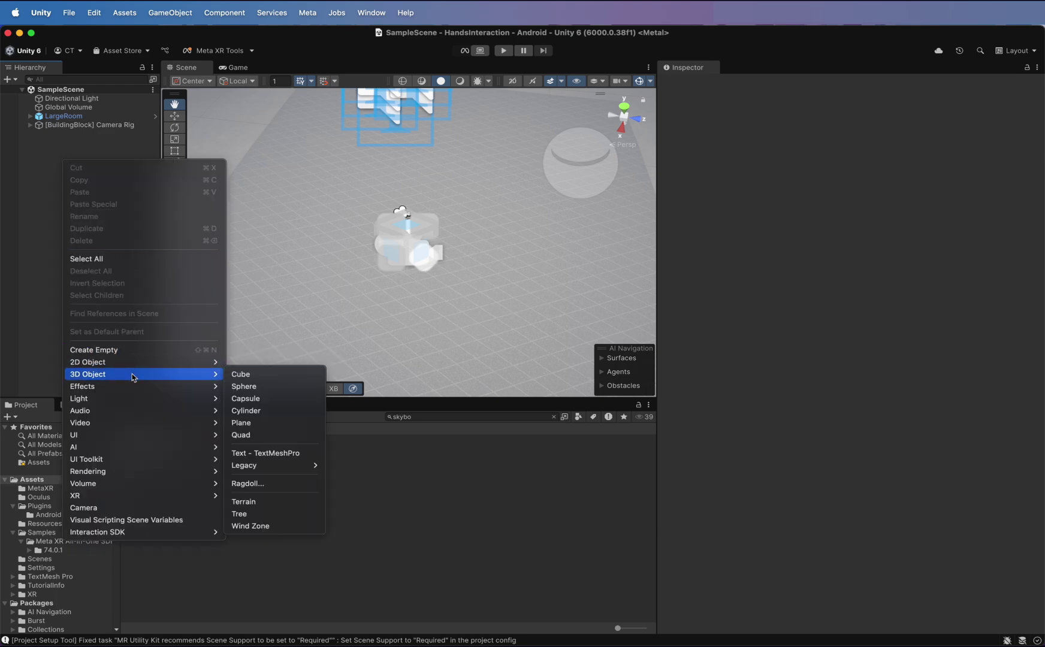
left_click(264, 375)
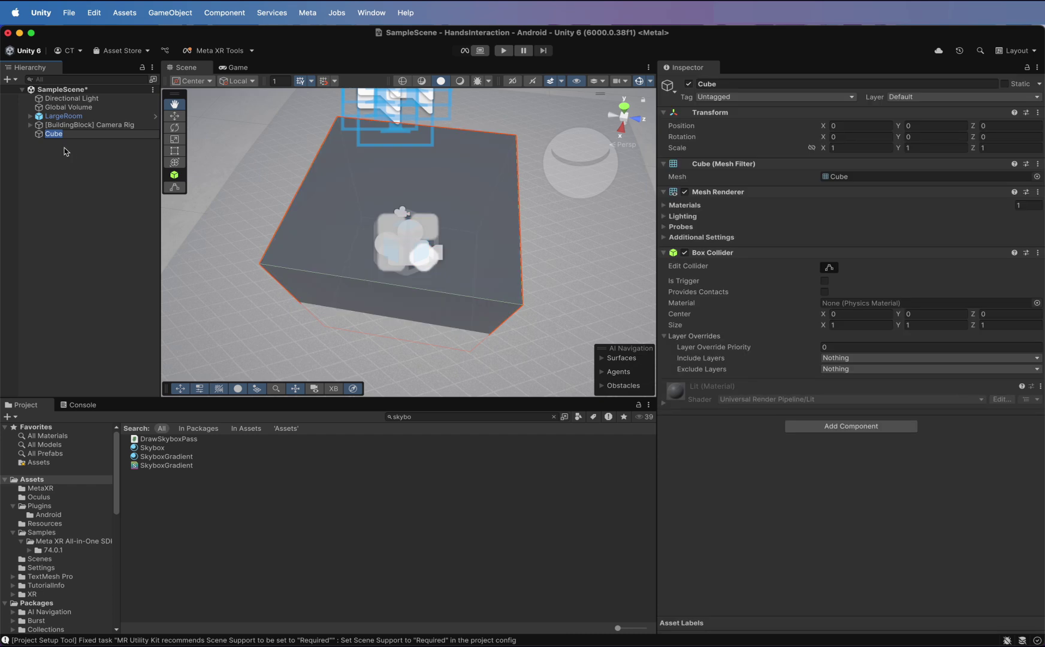
left_click(811, 148)
left_click(874, 149)
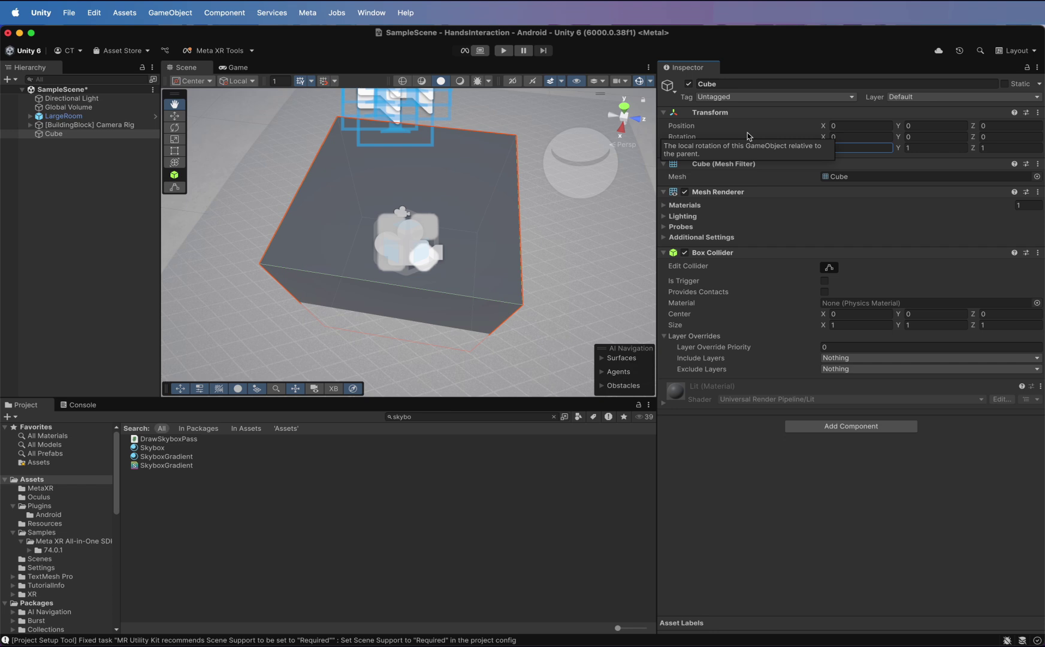
type("0.3")
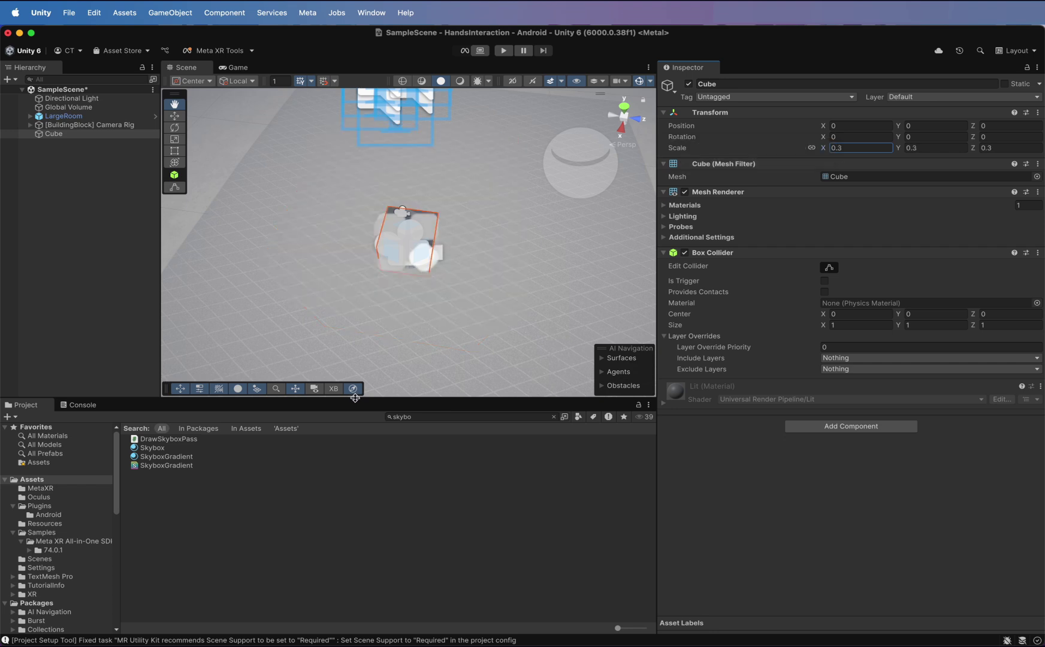
Step: Move the cube to Z 0.665 and raise it to Y 0.747
left_click(103, 193)
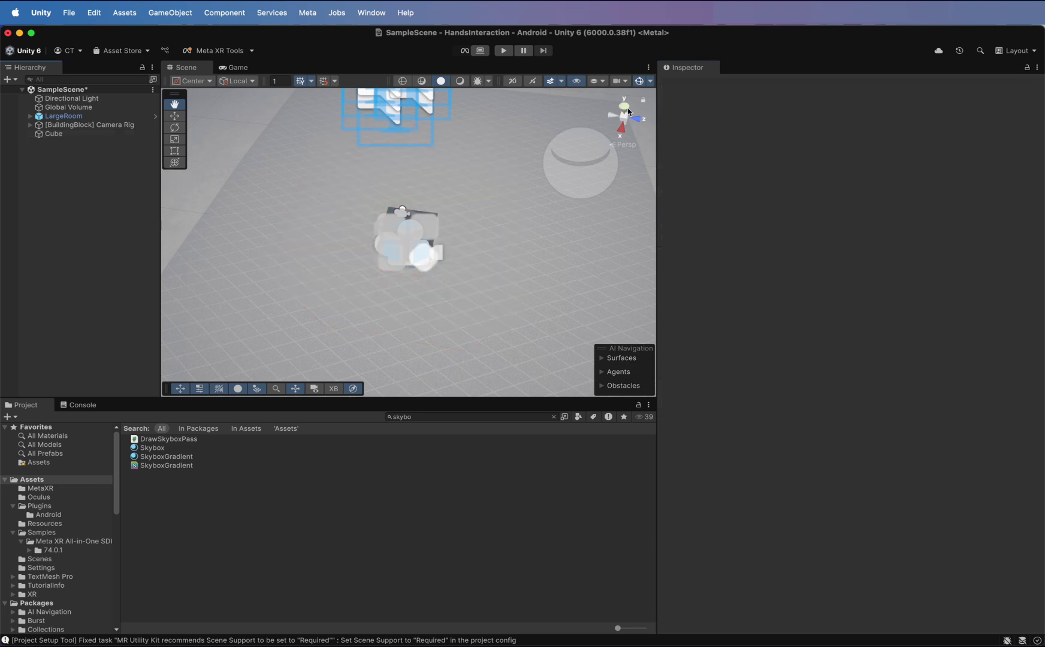
left_click(621, 127)
left_click(629, 107)
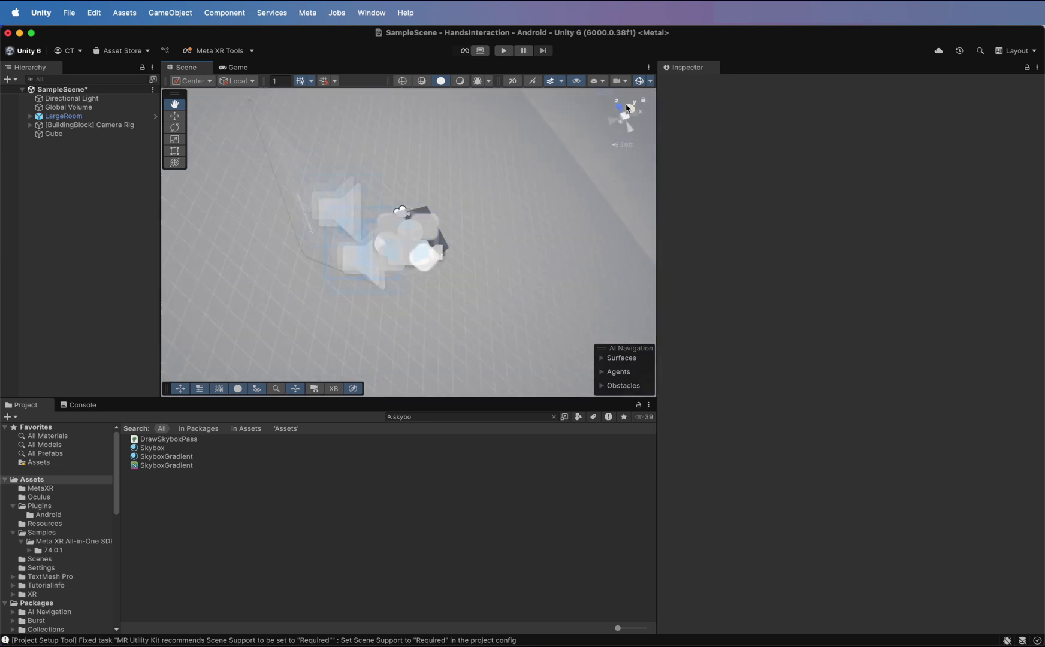
left_click(54, 133)
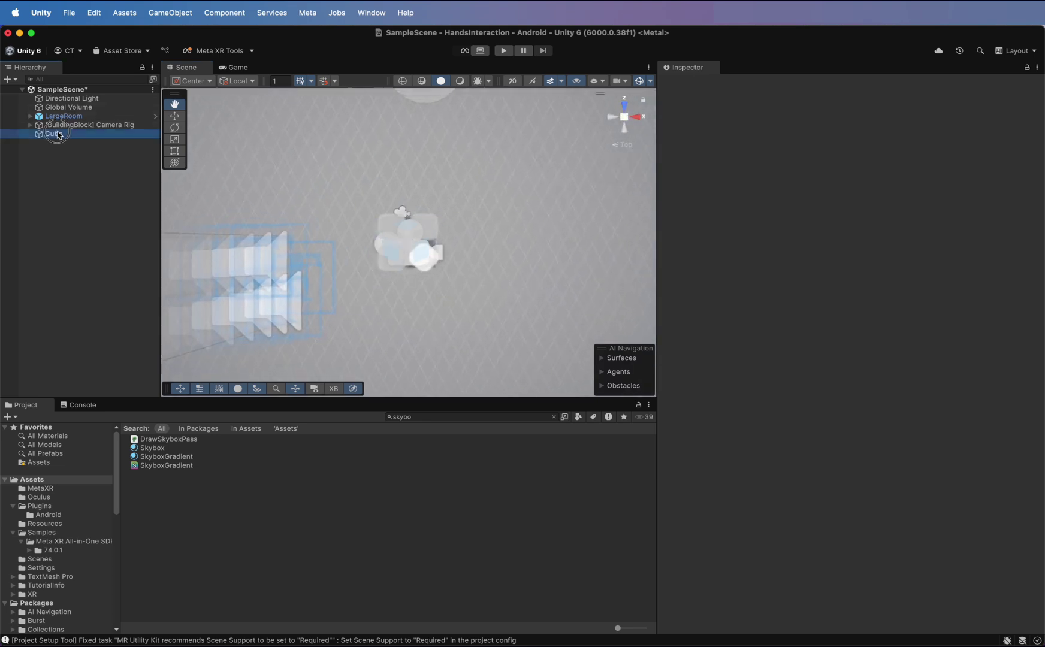
left_click(175, 115)
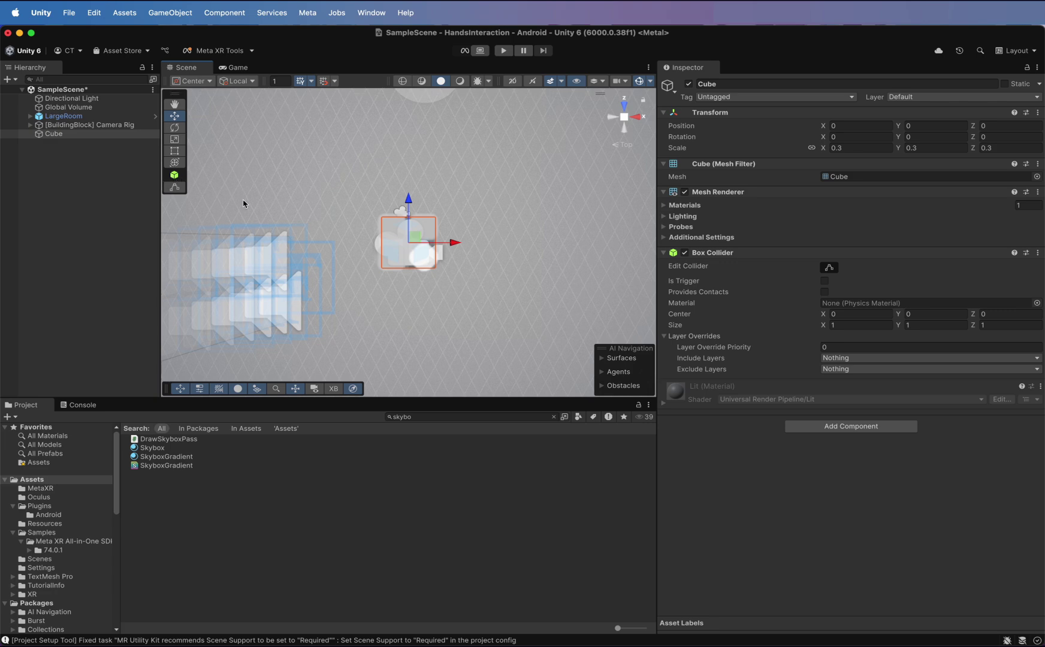
left_click_drag(408, 198, 408, 97)
left_click(636, 117)
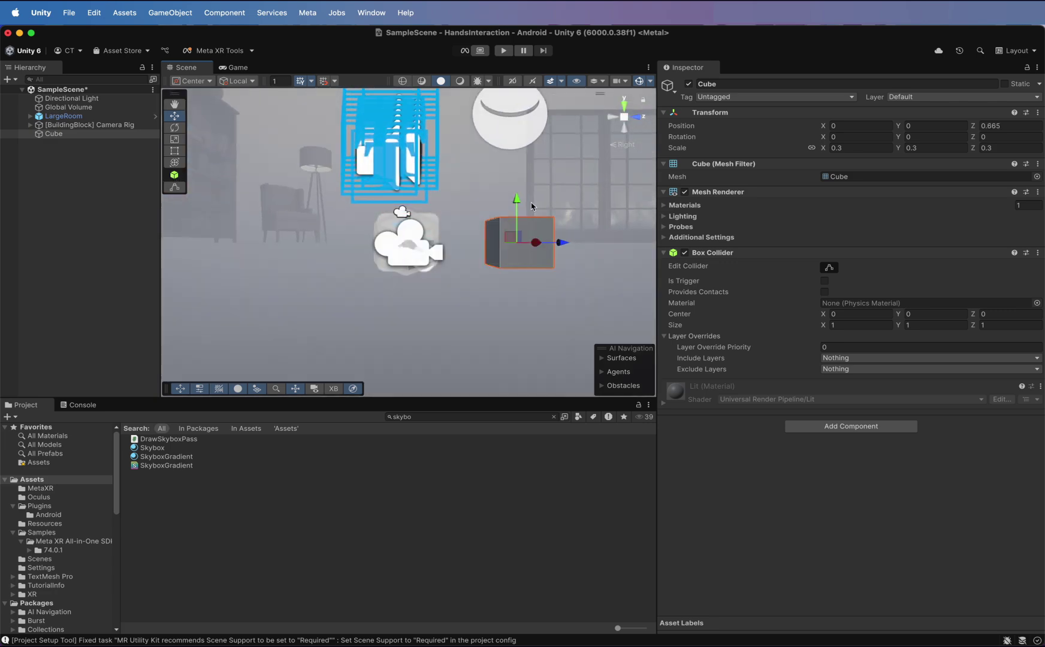
left_click_drag(515, 210, 505, 97)
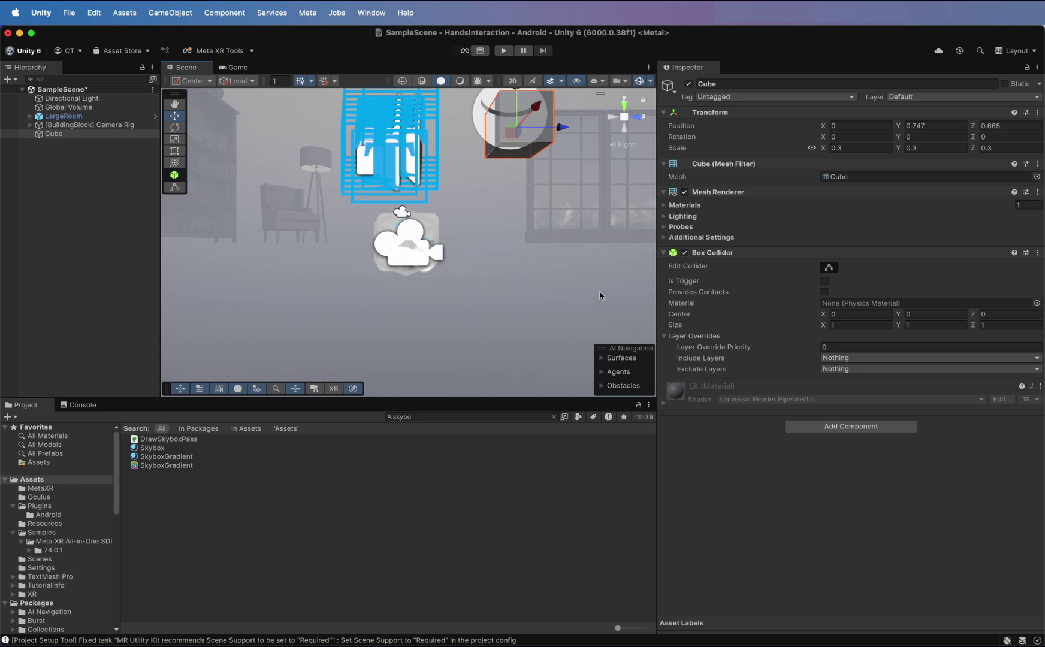
left_click(61, 212)
left_click(52, 135)
Step: Add Grab Interaction to the Cube, fixing the missing Rigidbody and creating it
right_click(51, 136)
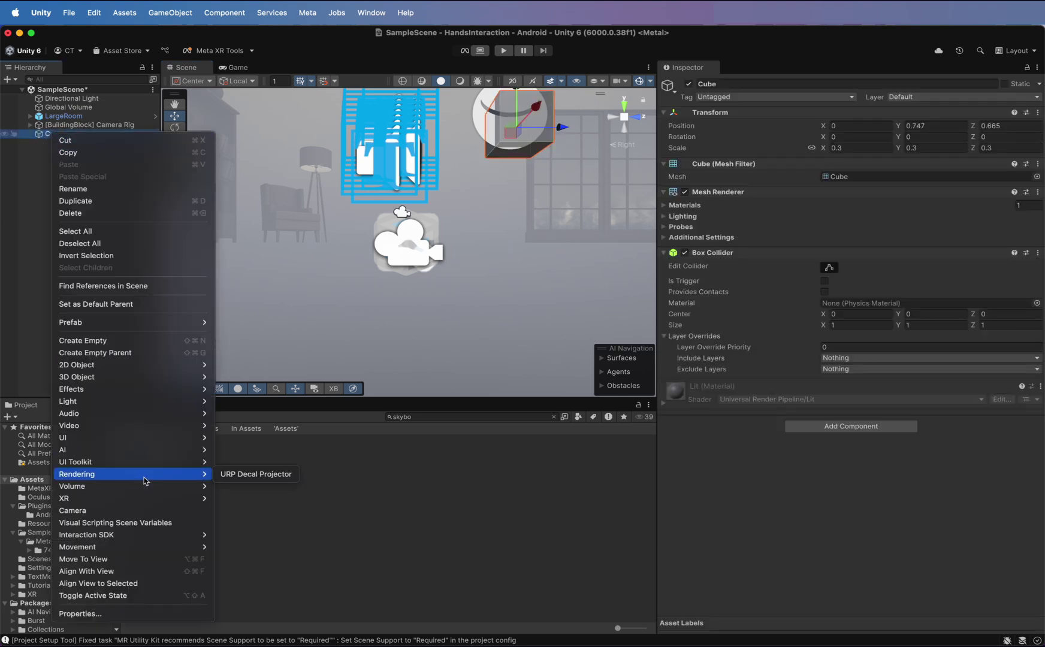
mouse_move(152, 540)
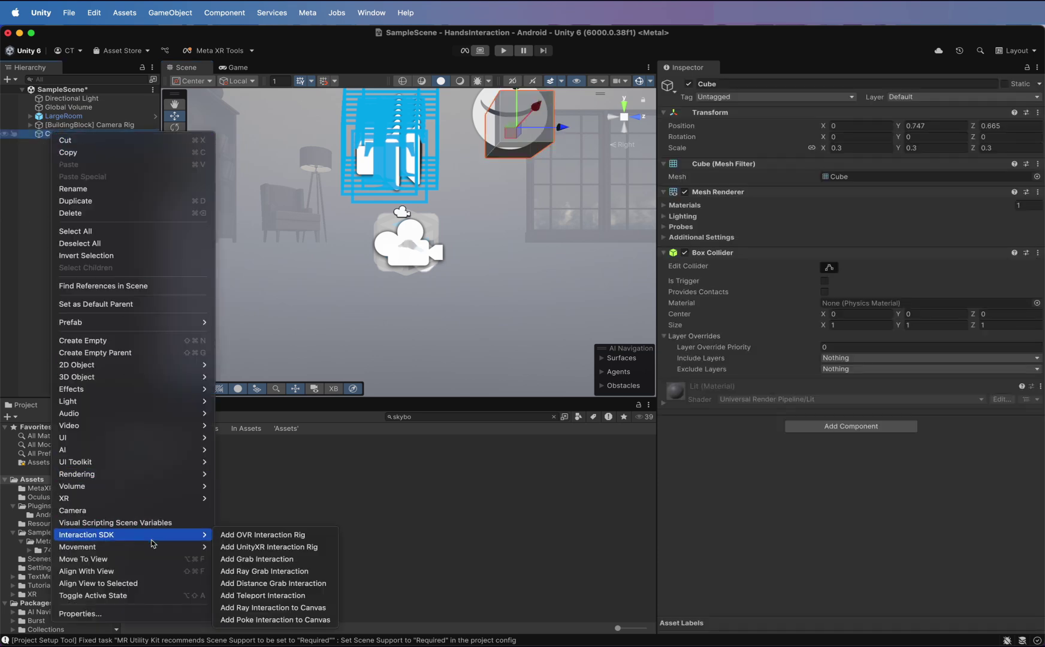
left_click(250, 559)
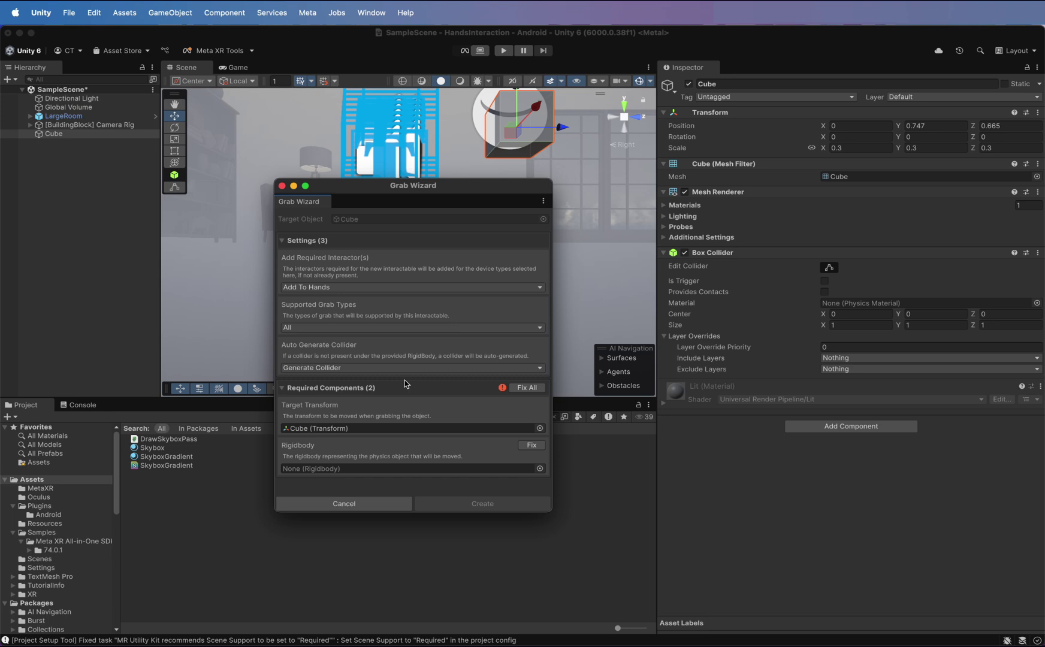
left_click(528, 388)
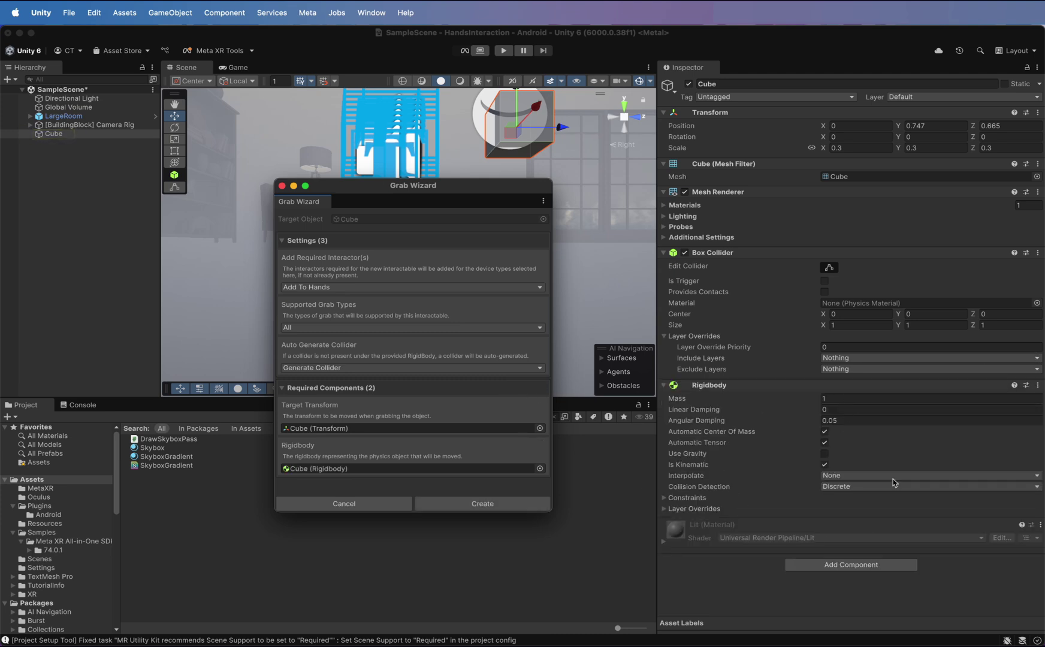
left_click(517, 502)
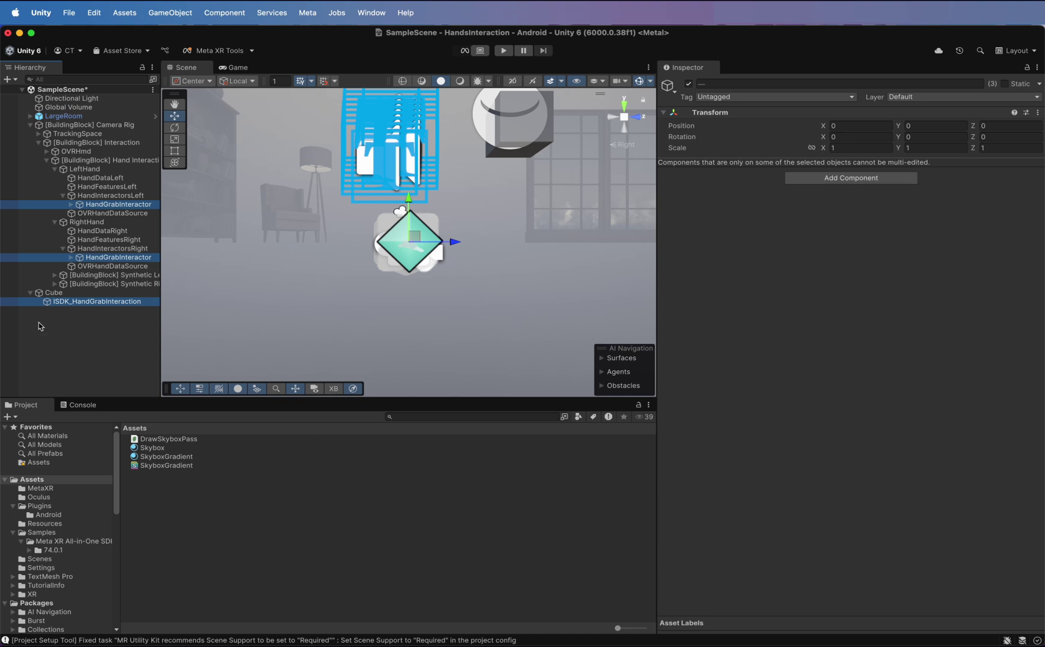